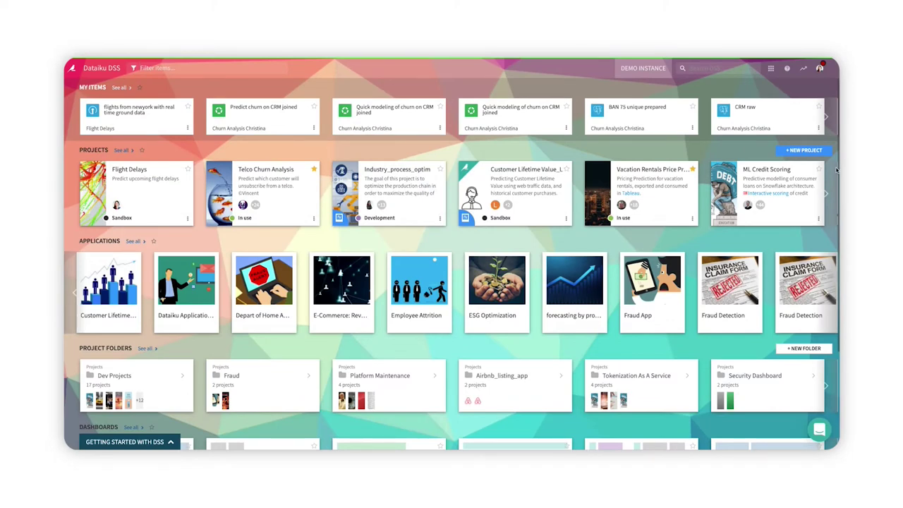
Step: Open the Flight Delays project from the projects list
{"action": "scroll", "coordinate": [837, 169], "scroll_direction": "down", "scroll_amount": 2}
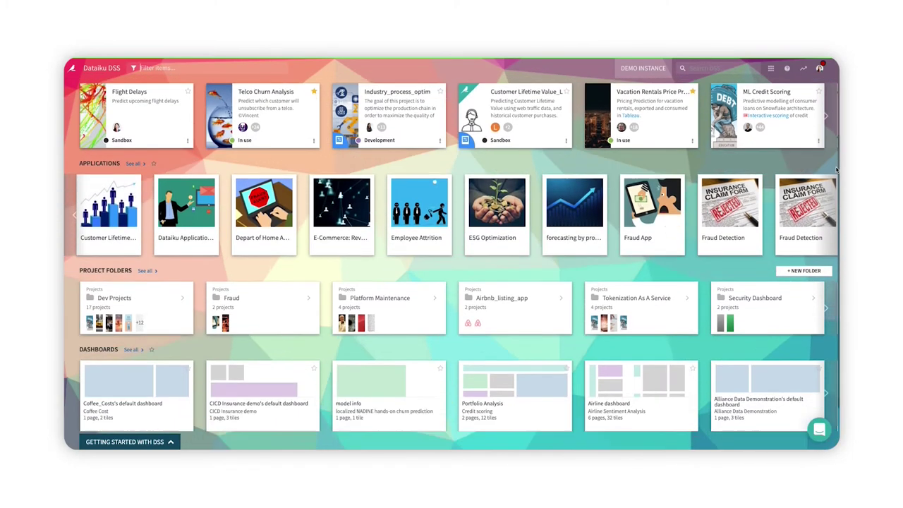
{"action": "scroll", "coordinate": [836, 169], "scroll_direction": "down", "scroll_amount": 1}
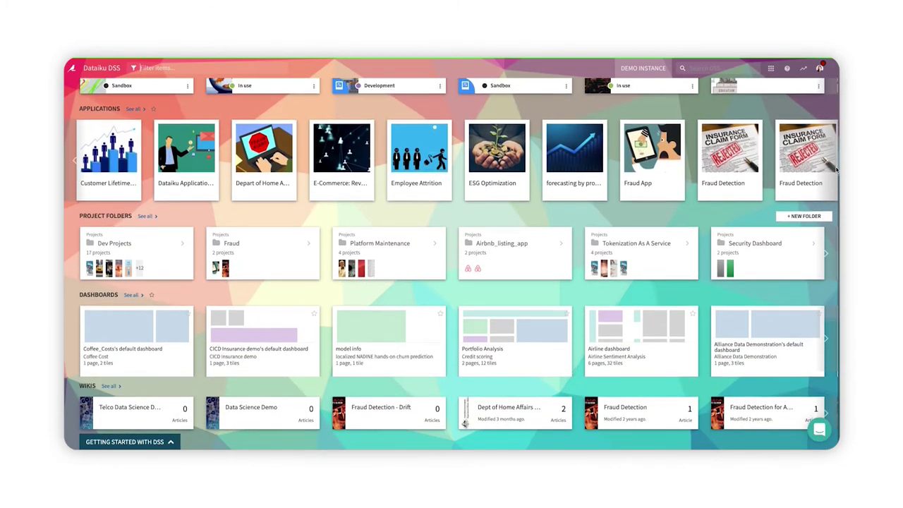
{"action": "scroll", "coordinate": [836, 168], "scroll_direction": "up", "scroll_amount": 2}
{"action": "scroll", "coordinate": [836, 169], "scroll_direction": "up", "scroll_amount": 1}
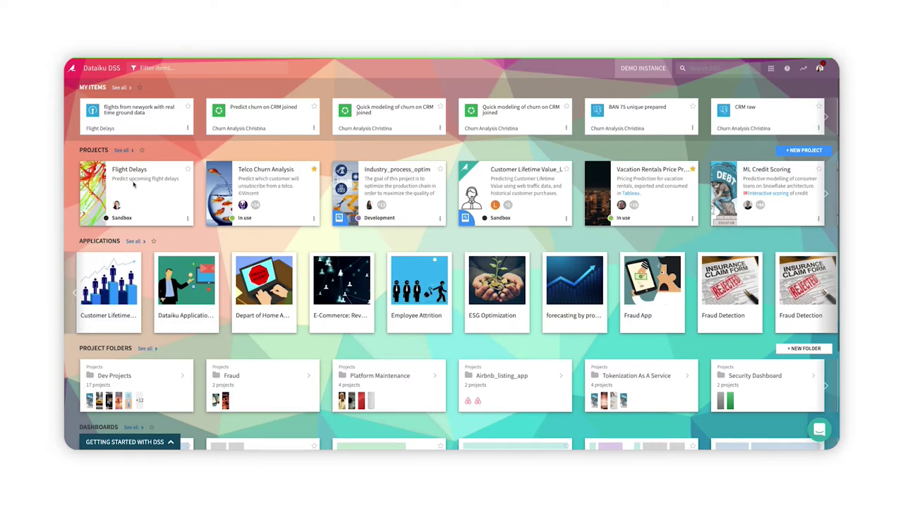
{"action": "left_click", "coordinate": [133, 184]}
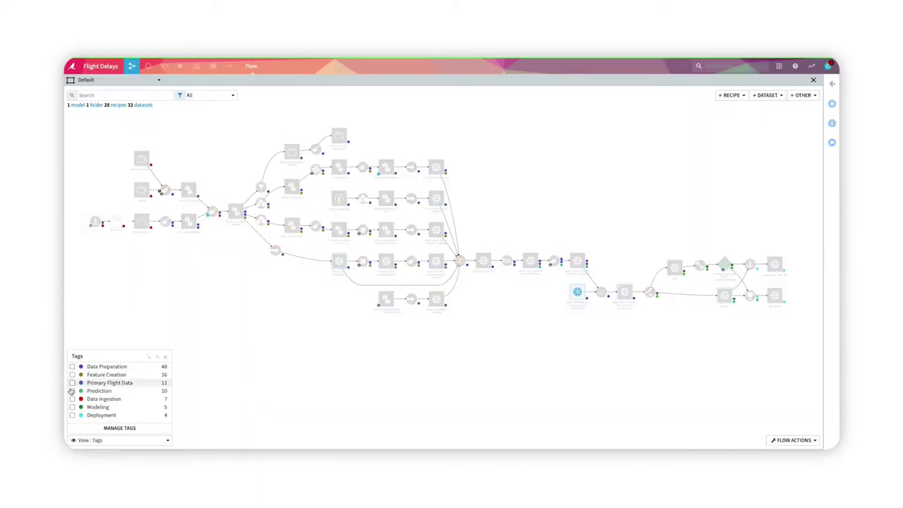
Step: Colour the flow by Data Ingestion, Data Preparation, Feature Creation, Modeling and Deployment tags, then close the Tags panel
{"action": "left_click", "coordinate": [72, 400]}
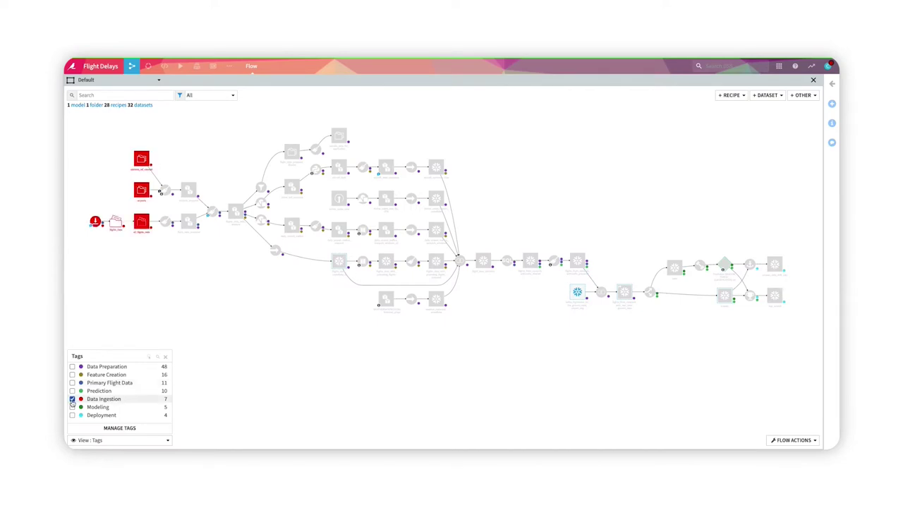
{"action": "left_click", "coordinate": [72, 367]}
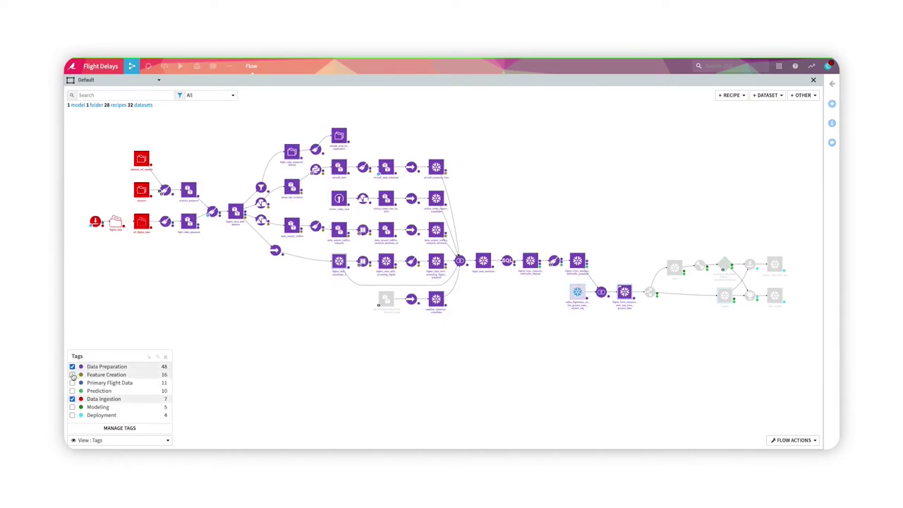
{"action": "left_click", "coordinate": [72, 375]}
{"action": "left_click", "coordinate": [72, 407]}
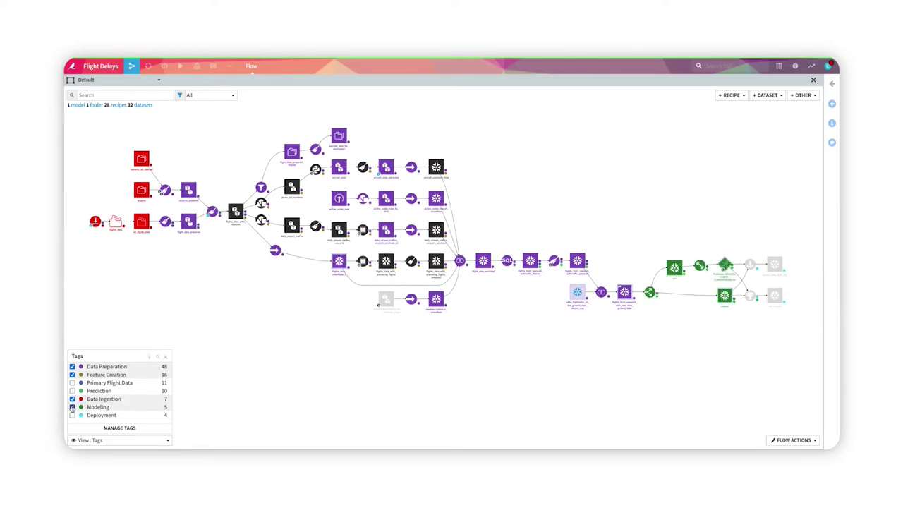
{"action": "left_click", "coordinate": [72, 415]}
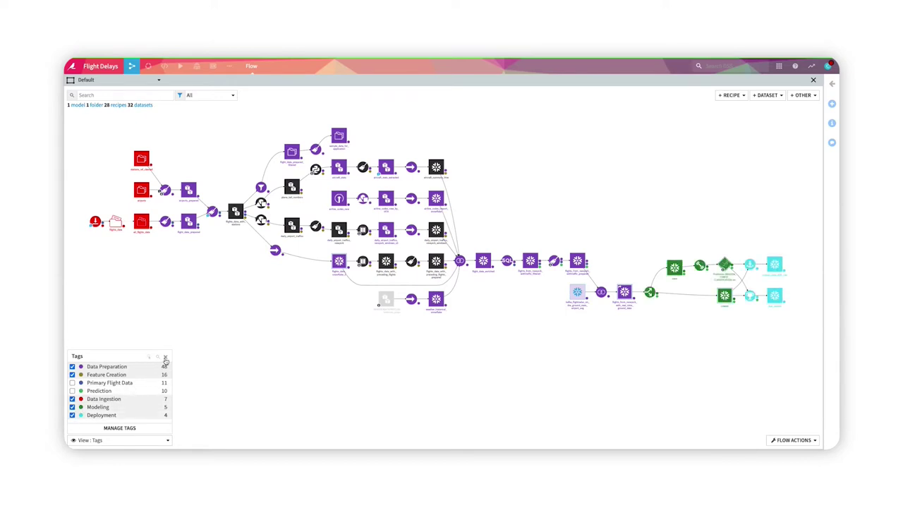
{"action": "left_click", "coordinate": [165, 358]}
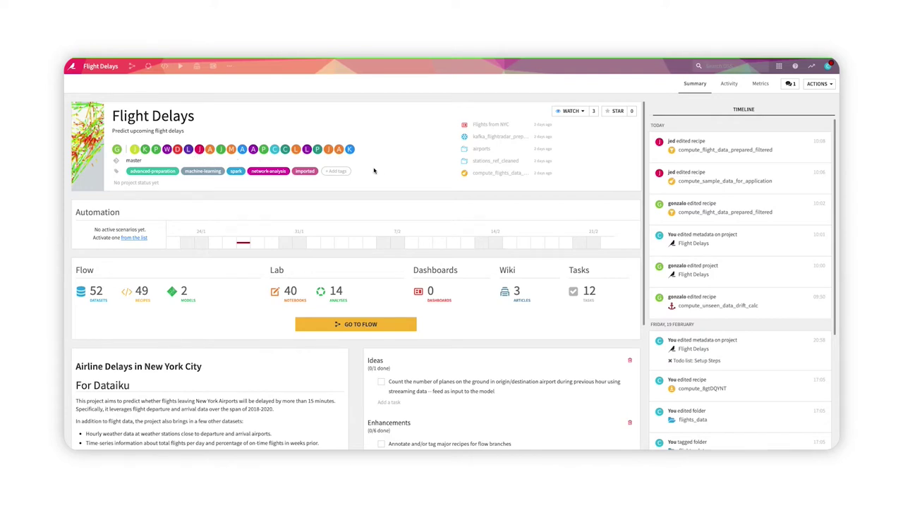
Step: Read the Comments discussion thread on the project home page, then switch to the Activity tab
{"action": "scroll", "coordinate": [749, 224], "scroll_direction": "down", "scroll_amount": 1}
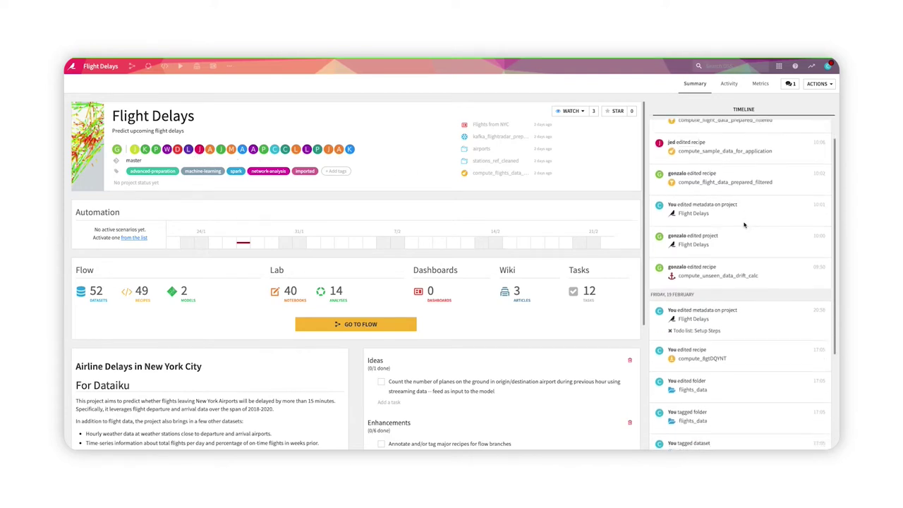
{"action": "scroll", "coordinate": [749, 224], "scroll_direction": "up", "scroll_amount": 1}
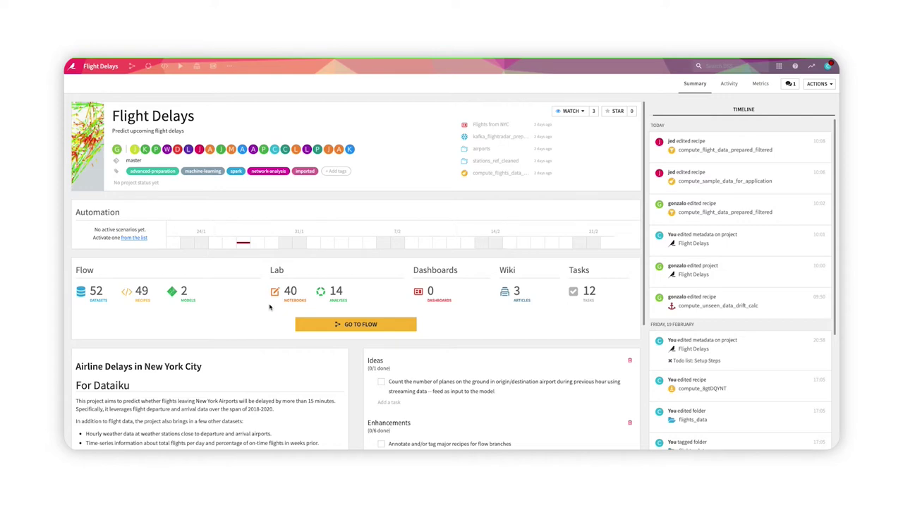
{"action": "scroll", "coordinate": [269, 307], "scroll_direction": "down", "scroll_amount": 3}
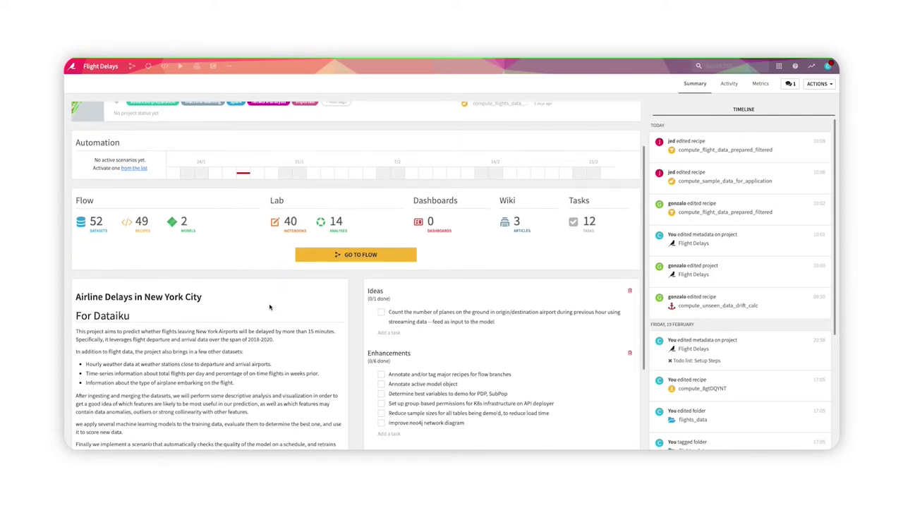
{"action": "scroll", "coordinate": [268, 306], "scroll_direction": "down", "scroll_amount": 2}
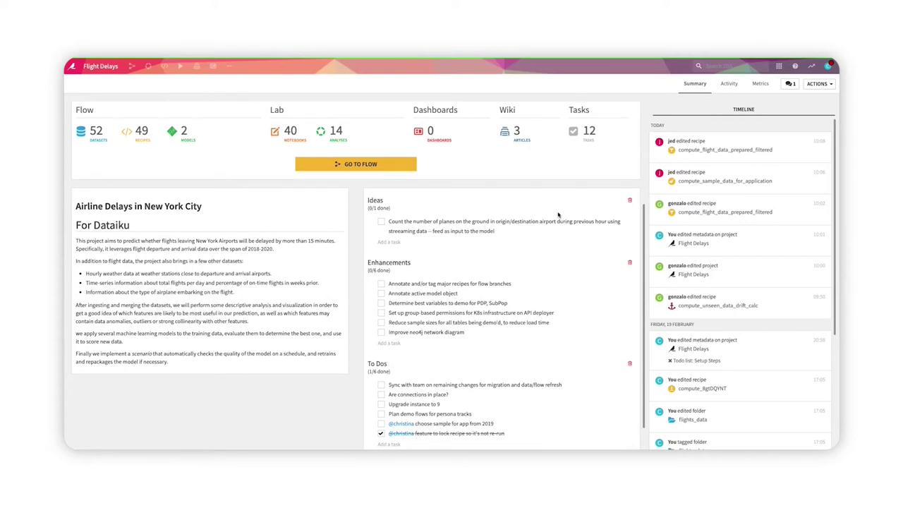
{"action": "left_click", "coordinate": [790, 83]}
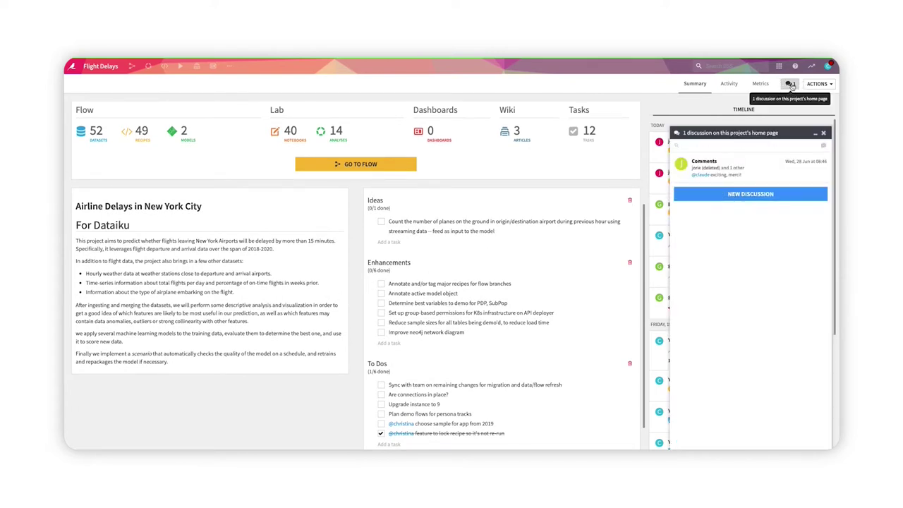
{"action": "left_click", "coordinate": [757, 175]}
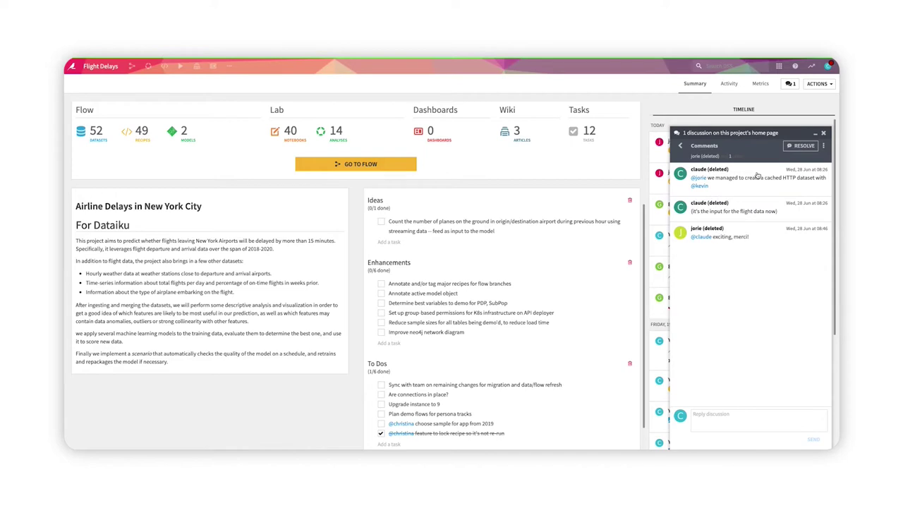
{"action": "left_click", "coordinate": [822, 132]}
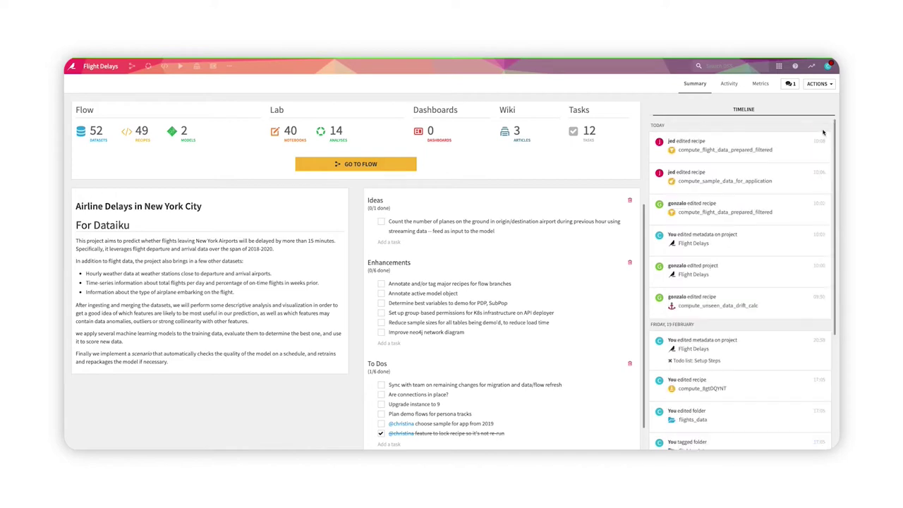
{"action": "left_click", "coordinate": [735, 89]}
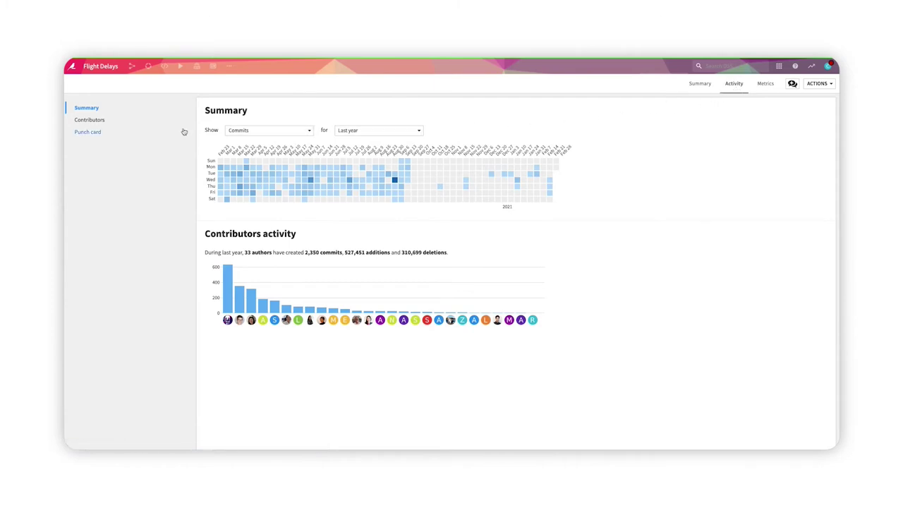
Step: Check the Contributors charts and weekday Punch card, then scroll the Summary to the project description
{"action": "left_click", "coordinate": [90, 120]}
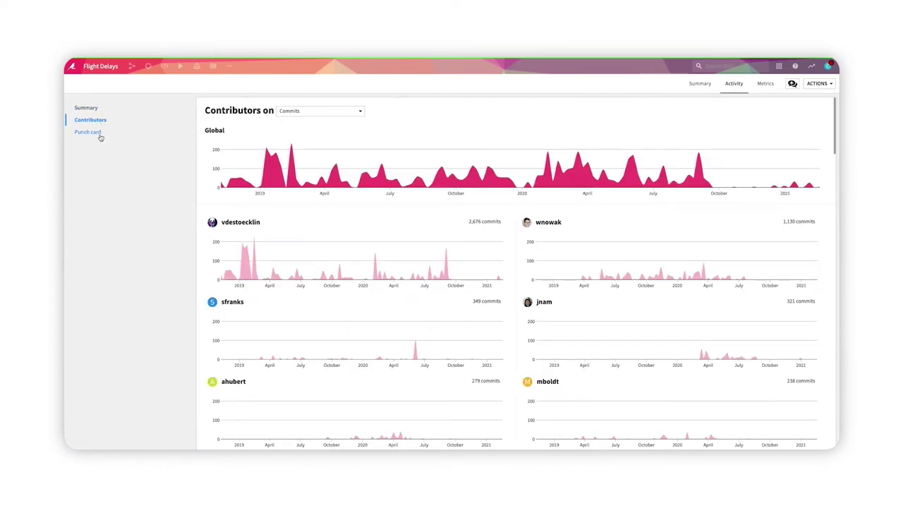
{"action": "left_click", "coordinate": [101, 134]}
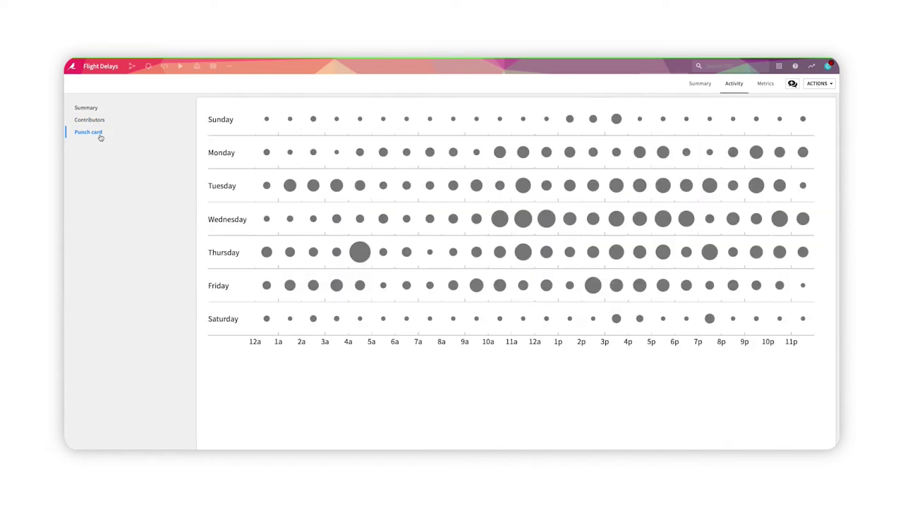
{"action": "left_click", "coordinate": [697, 86]}
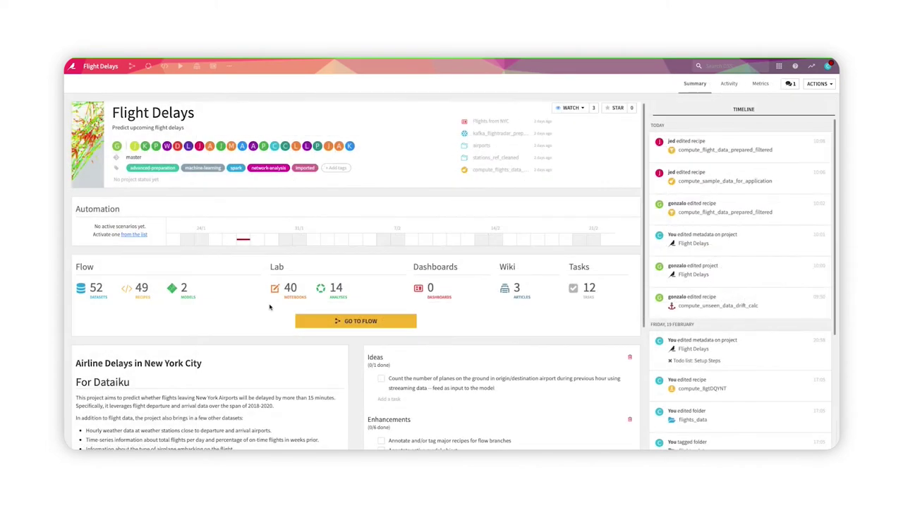
{"action": "scroll", "coordinate": [268, 306], "scroll_direction": "down", "scroll_amount": 5}
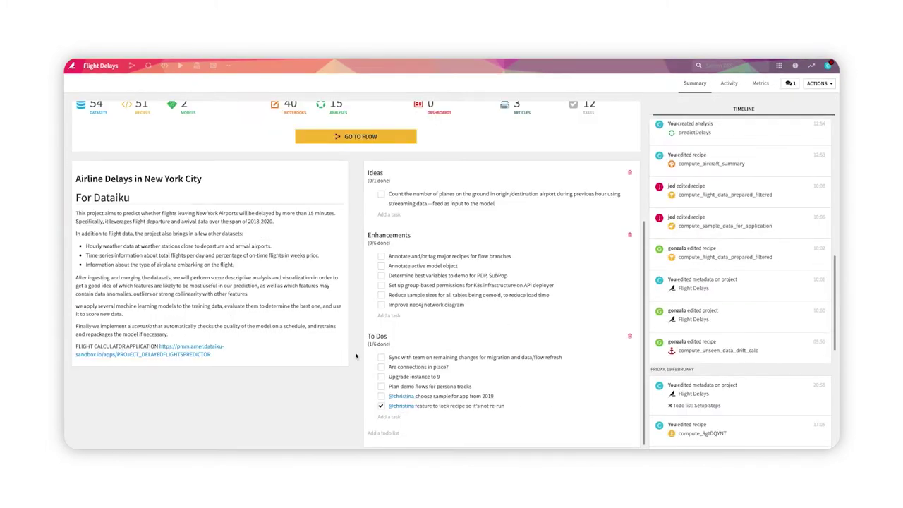
Step: Upload Thanksgiving_weekend_flights.xlsx to the Flight Calculator's Holiday Weekend instance and run the delay analysis
{"action": "left_click", "coordinate": [206, 350]}
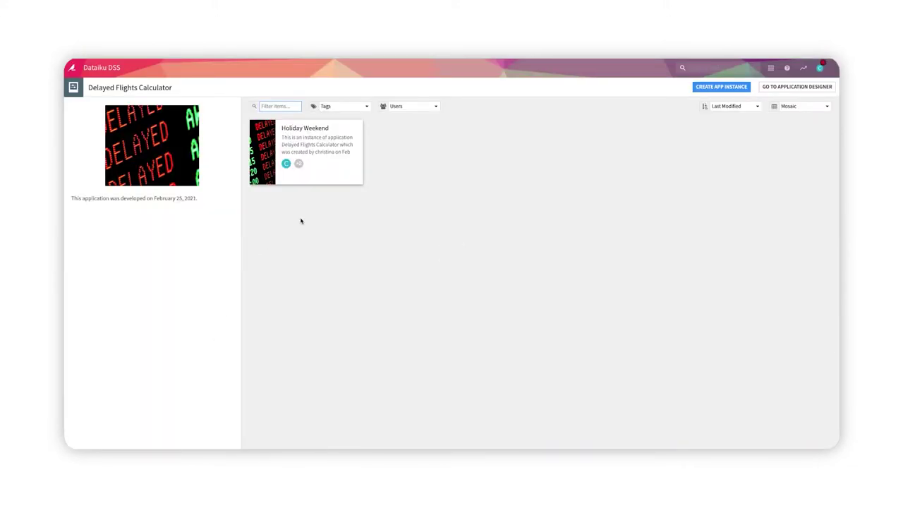
{"action": "left_click", "coordinate": [332, 166]}
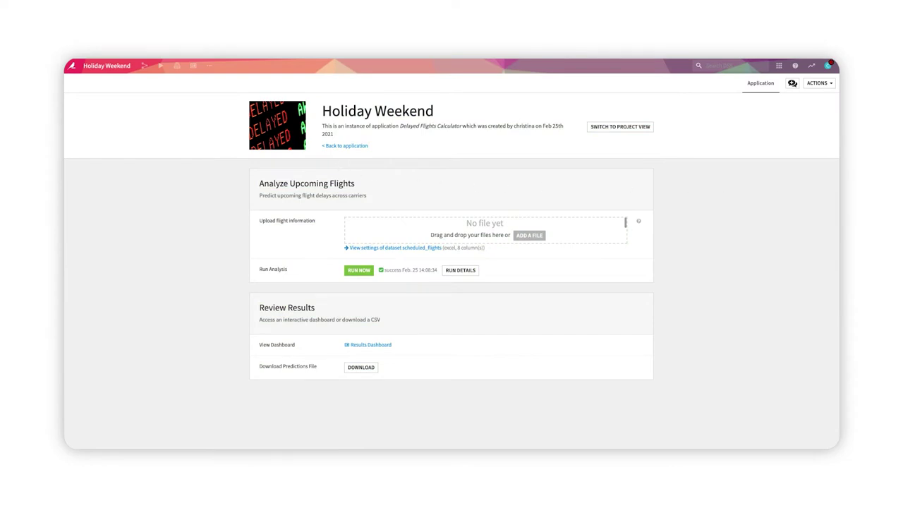
{"action": "left_click_drag", "start_coordinate": [896, 215], "coordinate": [567, 235]}
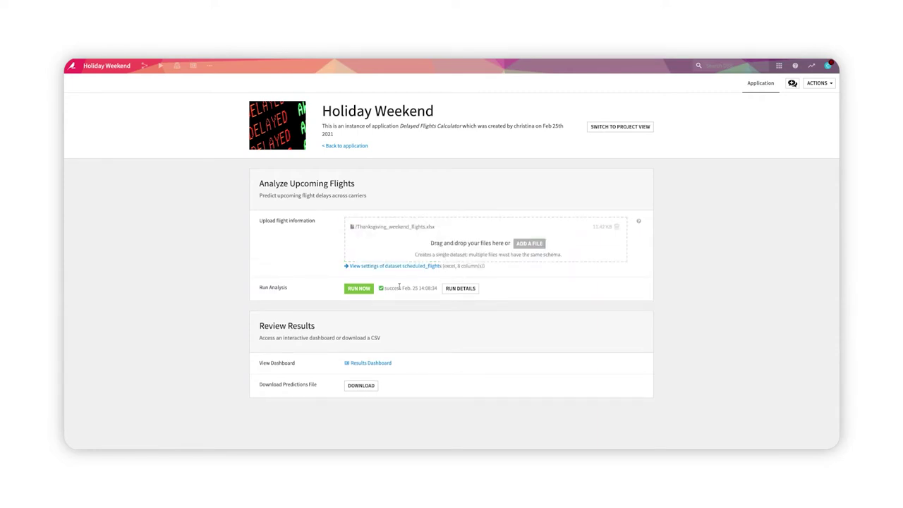
{"action": "left_click", "coordinate": [360, 289]}
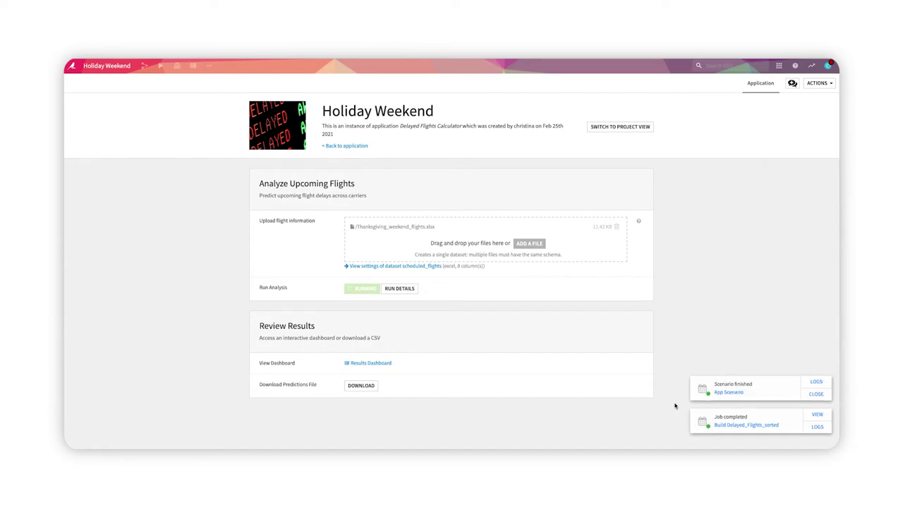
Step: Open the Results Dashboard, select the Delta 4179 flight to BNA, and scroll through the charts
{"action": "left_click", "coordinate": [385, 364]}
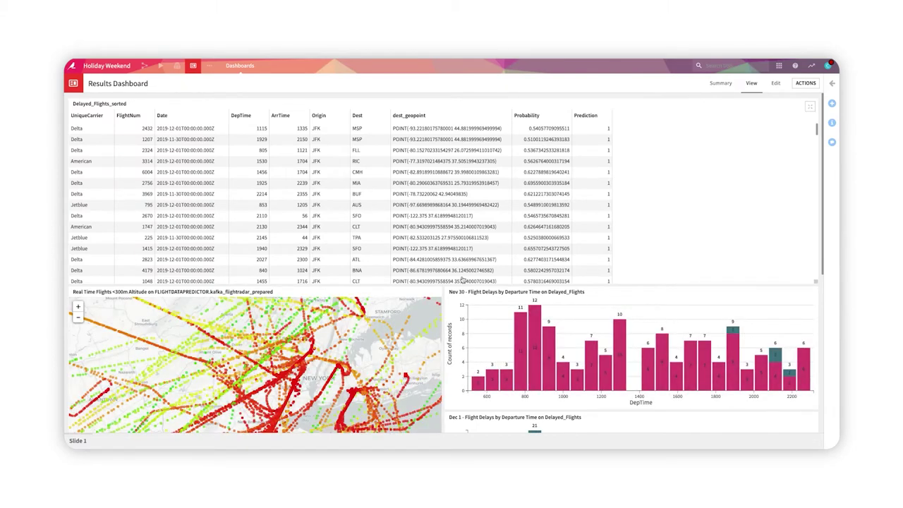
{"action": "left_click", "coordinate": [465, 270]}
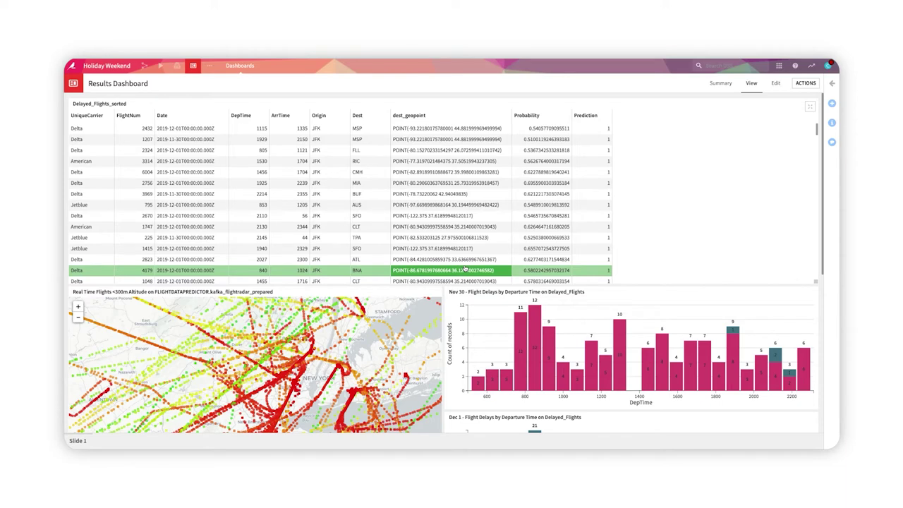
{"action": "scroll", "coordinate": [465, 270], "scroll_direction": "down", "scroll_amount": 3}
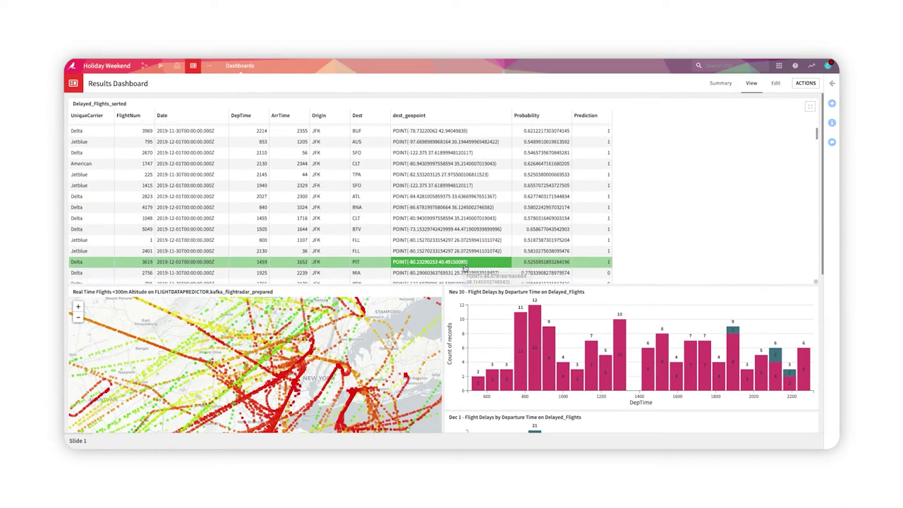
{"action": "scroll", "coordinate": [465, 270], "scroll_direction": "down", "scroll_amount": 2}
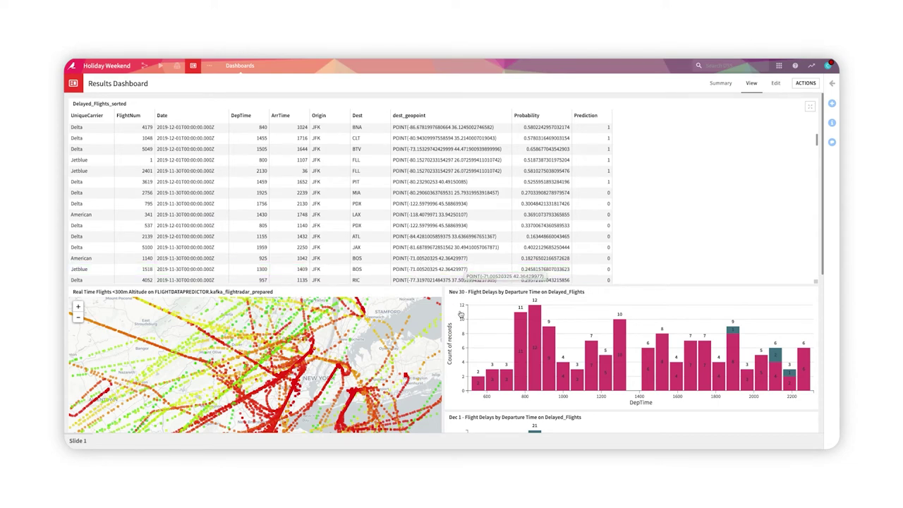
{"action": "scroll", "coordinate": [461, 314], "scroll_direction": "down", "scroll_amount": 5}
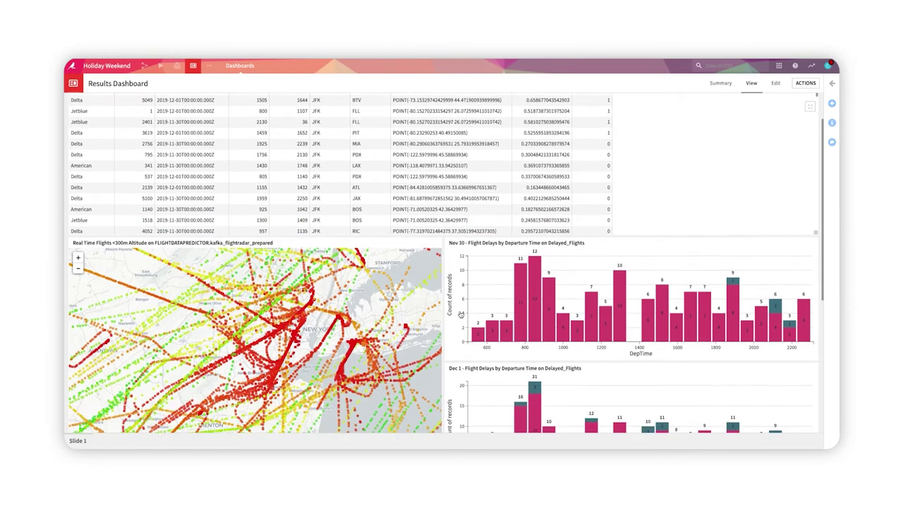
{"action": "scroll", "coordinate": [461, 314], "scroll_direction": "down", "scroll_amount": 1}
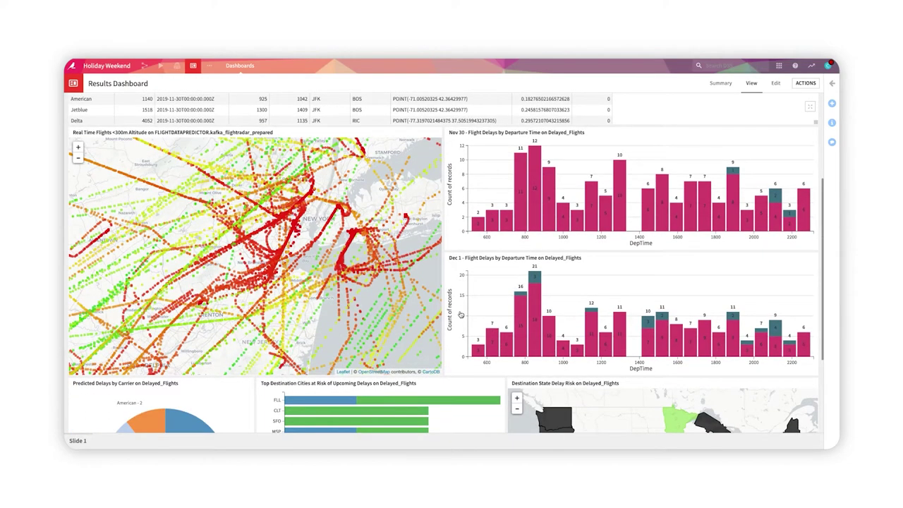
{"action": "scroll", "coordinate": [461, 315], "scroll_direction": "down", "scroll_amount": 4}
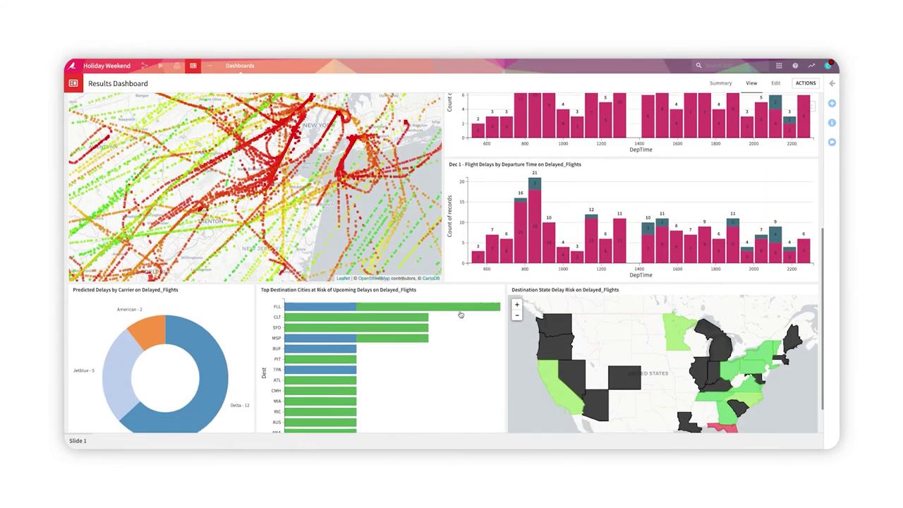
{"action": "scroll", "coordinate": [461, 314], "scroll_direction": "down", "scroll_amount": 1}
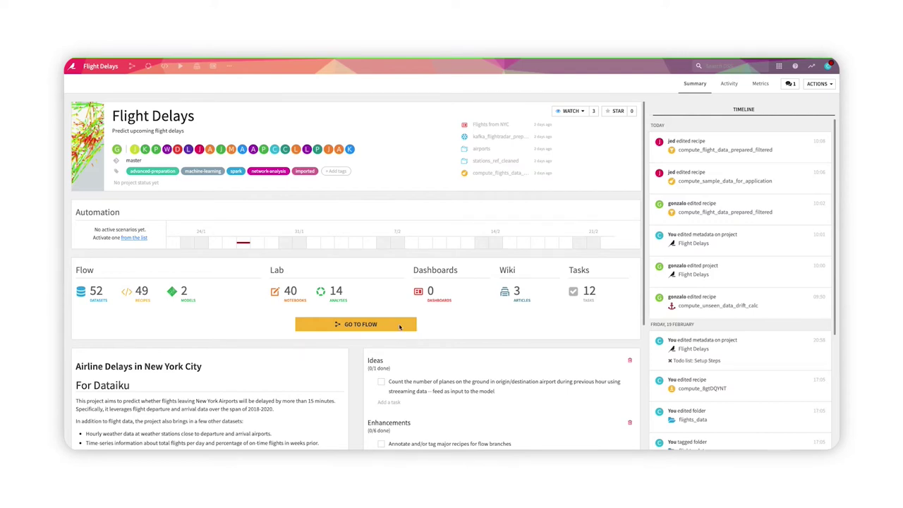
Step: Show the Default flow zone on its own with all nodes visible, then select unseen_data_drift_calc
{"action": "left_click", "coordinate": [399, 323]}
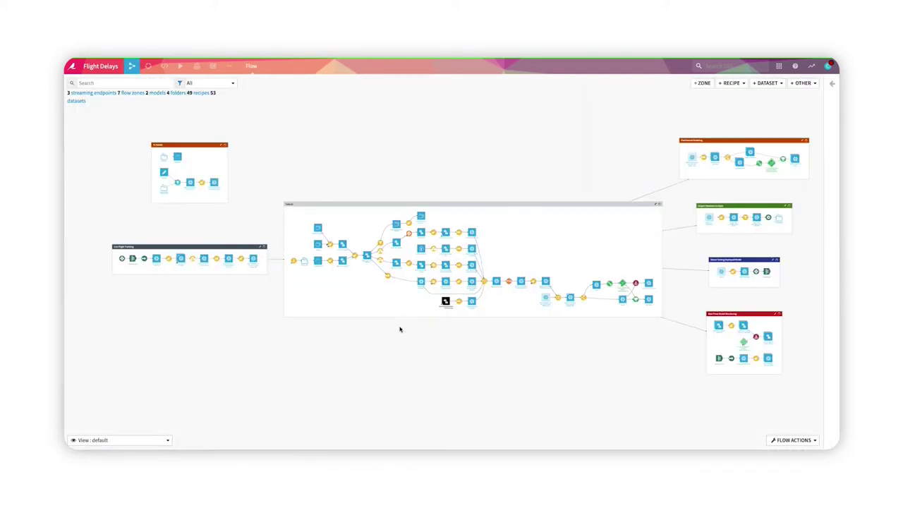
{"action": "double_click", "coordinate": [399, 311]}
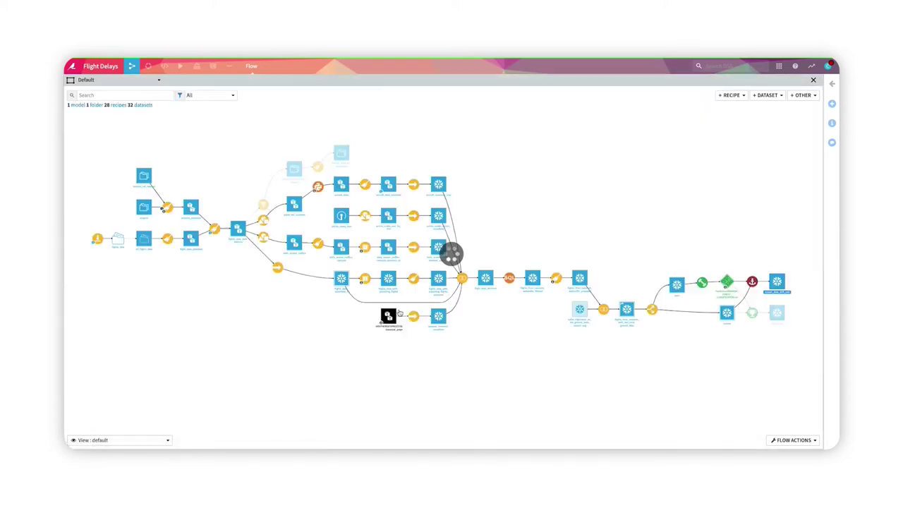
{"action": "left_click", "coordinate": [430, 345]}
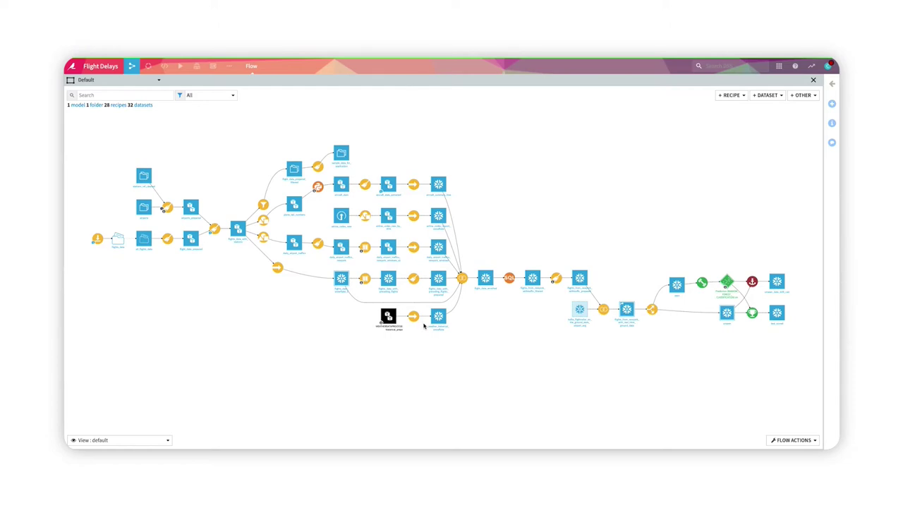
{"action": "scroll", "coordinate": [423, 325], "scroll_direction": "up", "scroll_amount": 3}
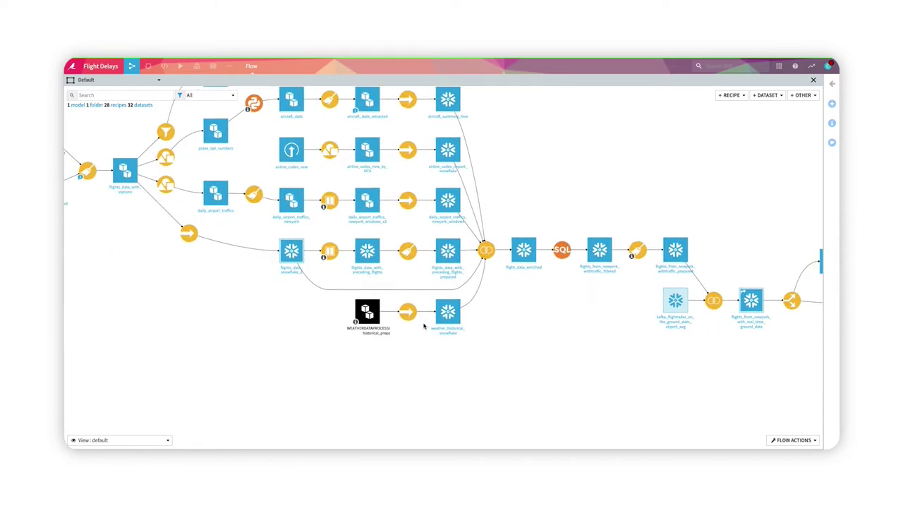
{"action": "scroll", "coordinate": [423, 325], "scroll_direction": "down", "scroll_amount": 5}
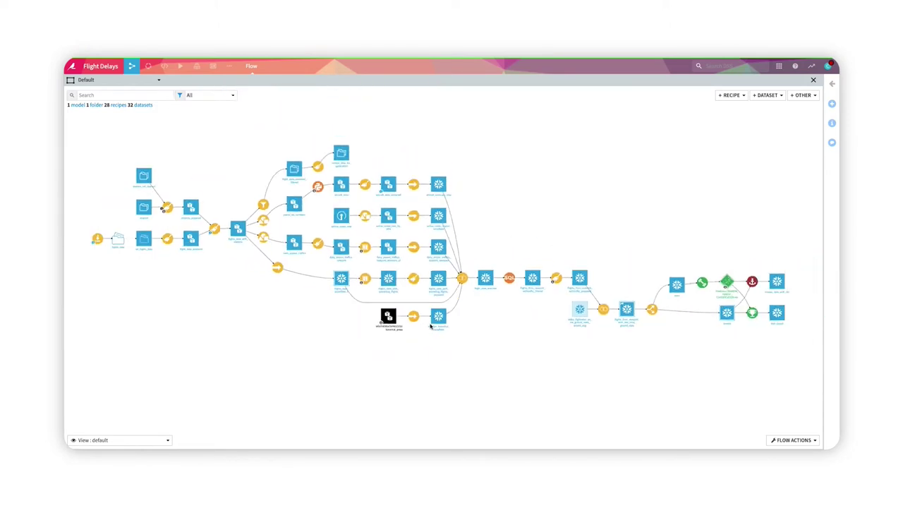
{"action": "left_click", "coordinate": [832, 104]}
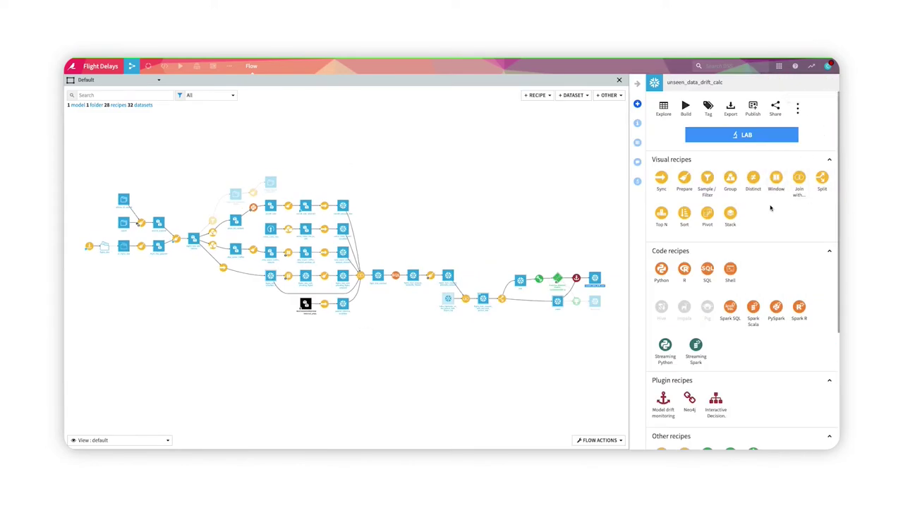
Step: Scroll through unseen_data_drift_calc's visual, code and plugin recipe options in the Actions panel
{"action": "scroll", "coordinate": [767, 266], "scroll_direction": "down", "scroll_amount": 1}
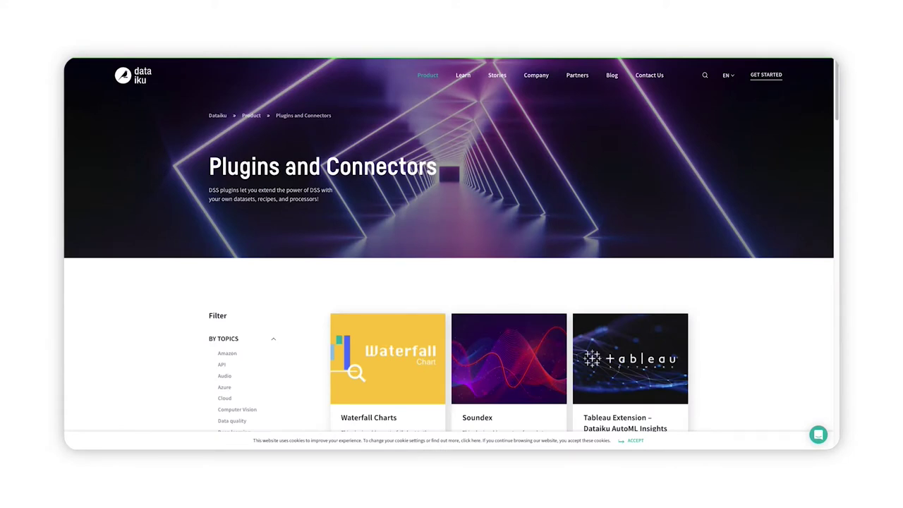
Step: Scroll the dataiku.com Plugins and Connectors catalogue down to the row containing KML format
{"action": "scroll", "coordinate": [557, 268], "scroll_direction": "down", "scroll_amount": 1}
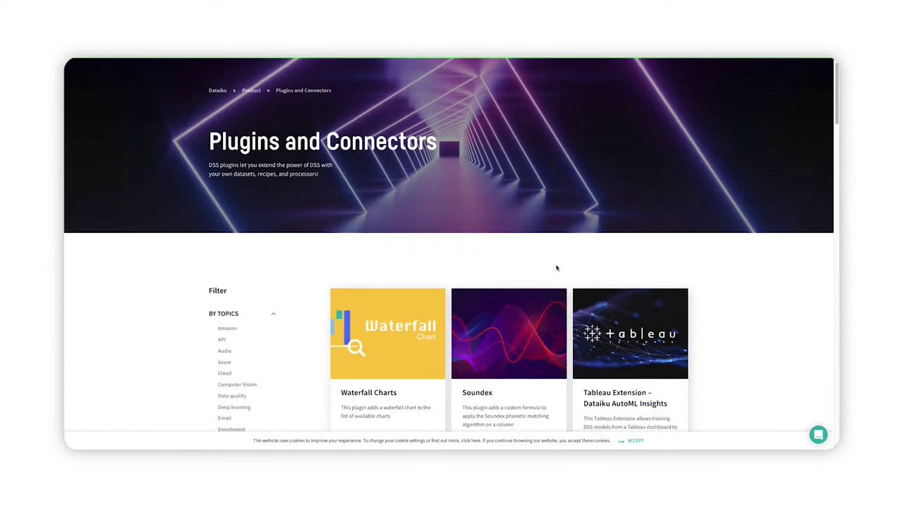
{"action": "scroll", "coordinate": [556, 268], "scroll_direction": "down", "scroll_amount": 1}
{"action": "scroll", "coordinate": [556, 267], "scroll_direction": "down", "scroll_amount": 3}
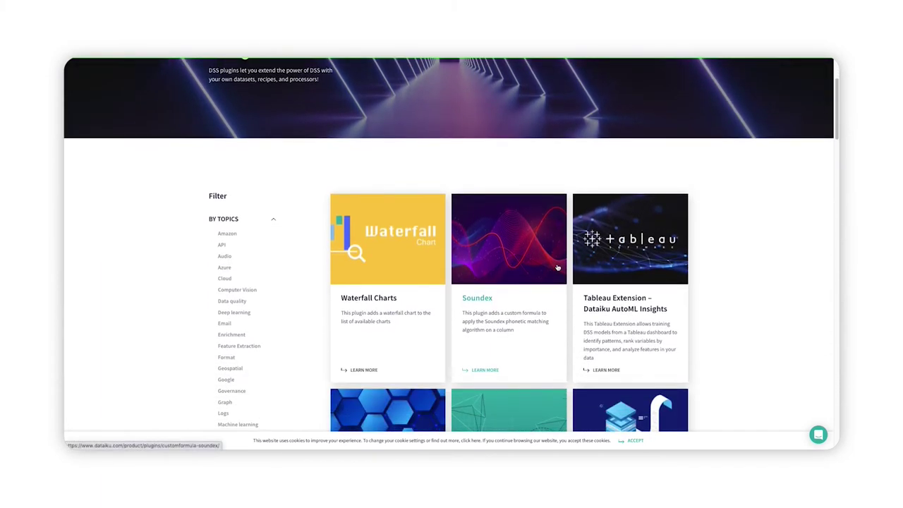
{"action": "scroll", "coordinate": [557, 267], "scroll_direction": "down", "scroll_amount": 1}
{"action": "scroll", "coordinate": [556, 267], "scroll_direction": "down", "scroll_amount": 1}
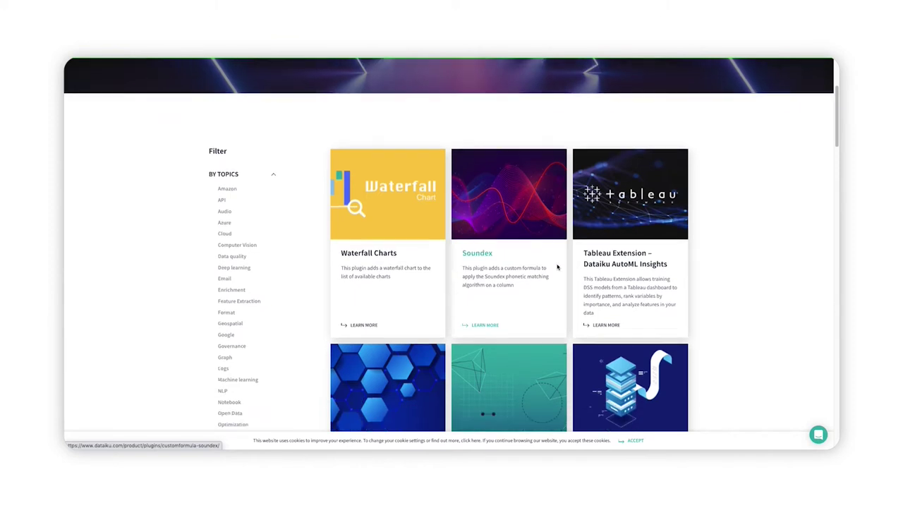
{"action": "scroll", "coordinate": [556, 267], "scroll_direction": "down", "scroll_amount": 2}
{"action": "scroll", "coordinate": [557, 268], "scroll_direction": "down", "scroll_amount": 2}
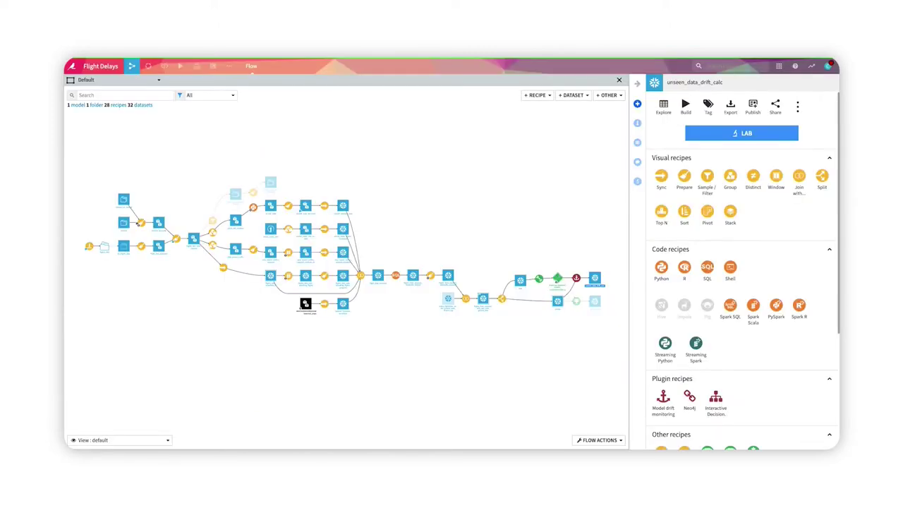
Step: Scroll further down the unseen_data_drift_calc Actions panel back in DSS
{"action": "scroll", "coordinate": [727, 374], "scroll_direction": "down", "scroll_amount": 3}
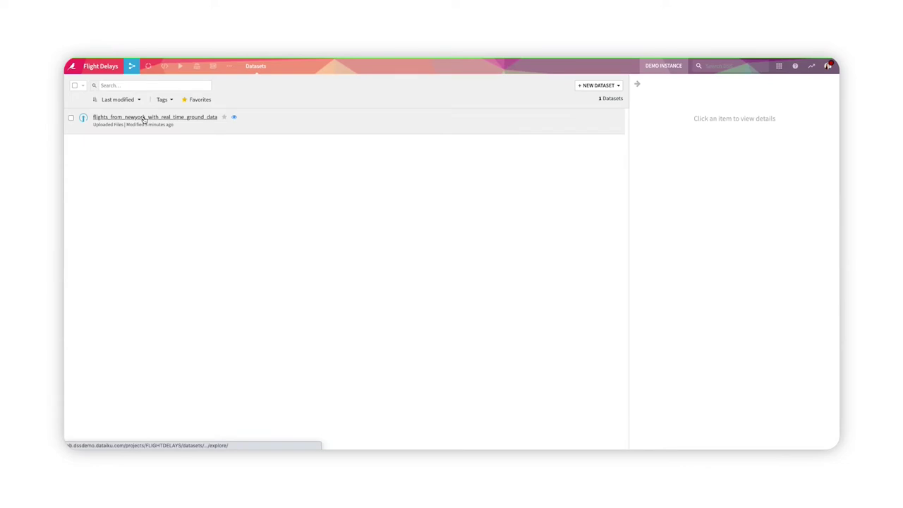
Step: Browse the + New Dataset menu and bring up the full list of dataset types
{"action": "left_click", "coordinate": [616, 87]}
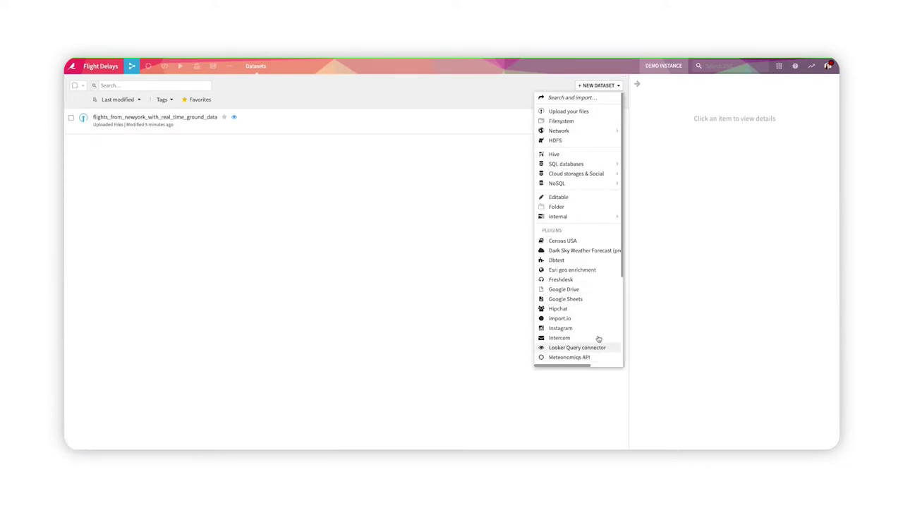
{"action": "scroll", "coordinate": [598, 338], "scroll_direction": "down", "scroll_amount": 3}
{"action": "left_click", "coordinate": [580, 361]}
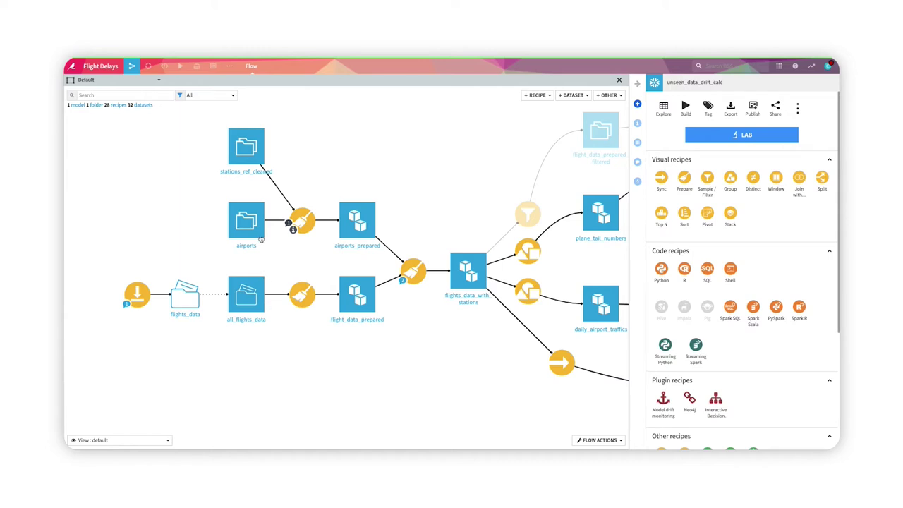
Step: Open the all_flights_data dataset from the Flow to see its 10000-row, 36-column sample
{"action": "mouse_move", "coordinate": [261, 237]}
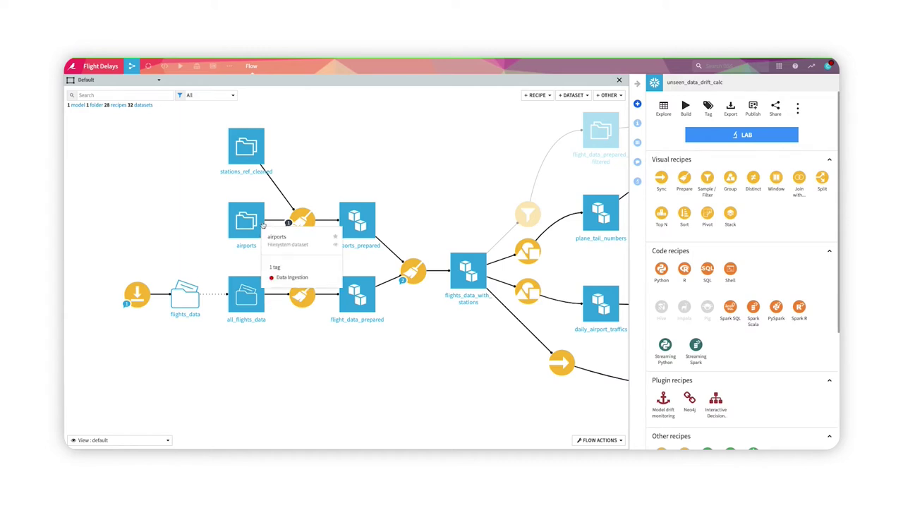
{"action": "mouse_move", "coordinate": [263, 163]}
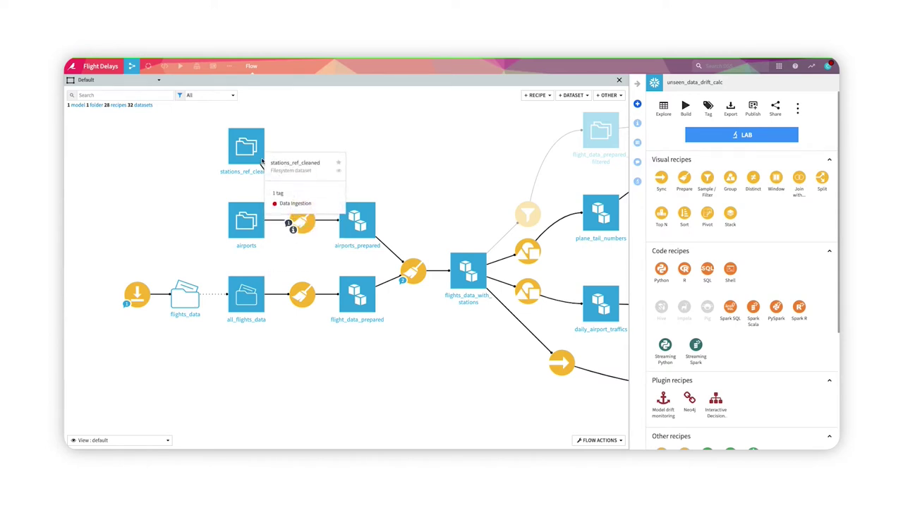
{"action": "double_click", "coordinate": [249, 287]}
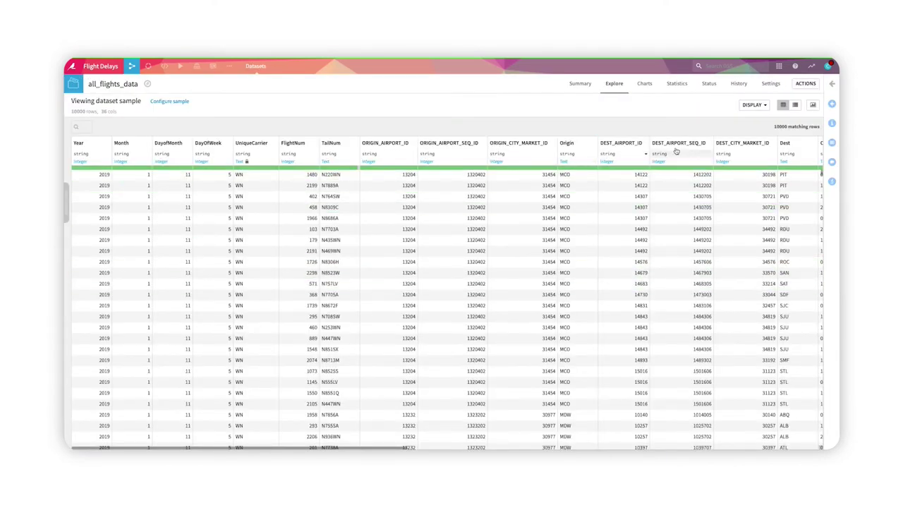
Step: Show the quick summary of each column and scroll through the summaries
{"action": "left_click", "coordinate": [812, 104]}
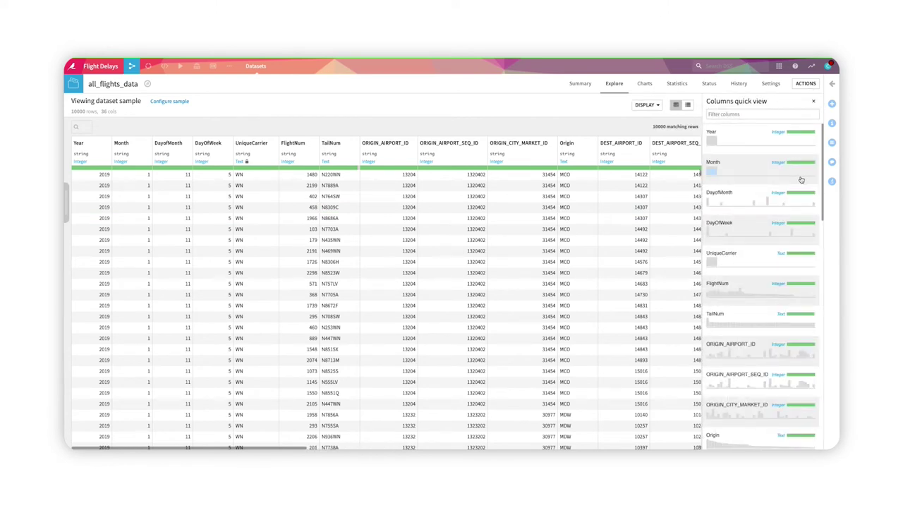
{"action": "scroll", "coordinate": [813, 292], "scroll_direction": "down", "scroll_amount": 1}
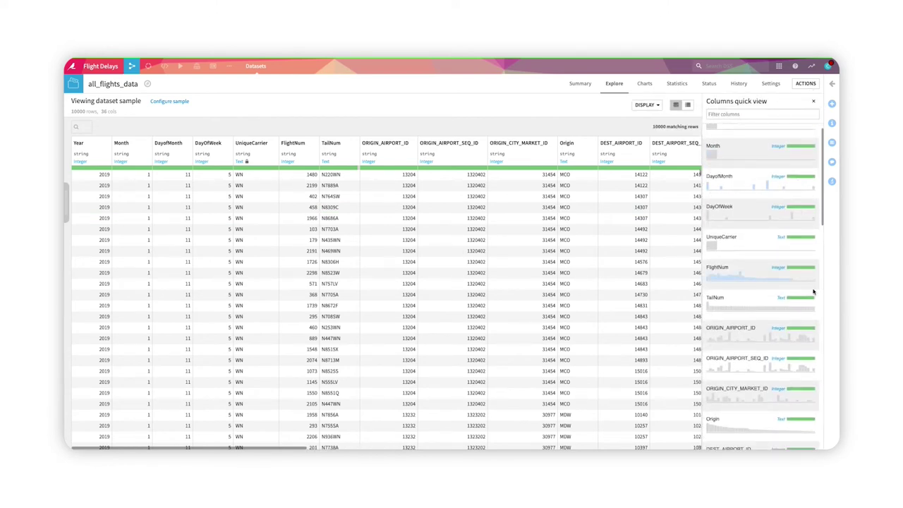
{"action": "scroll", "coordinate": [814, 302], "scroll_direction": "down", "scroll_amount": 3}
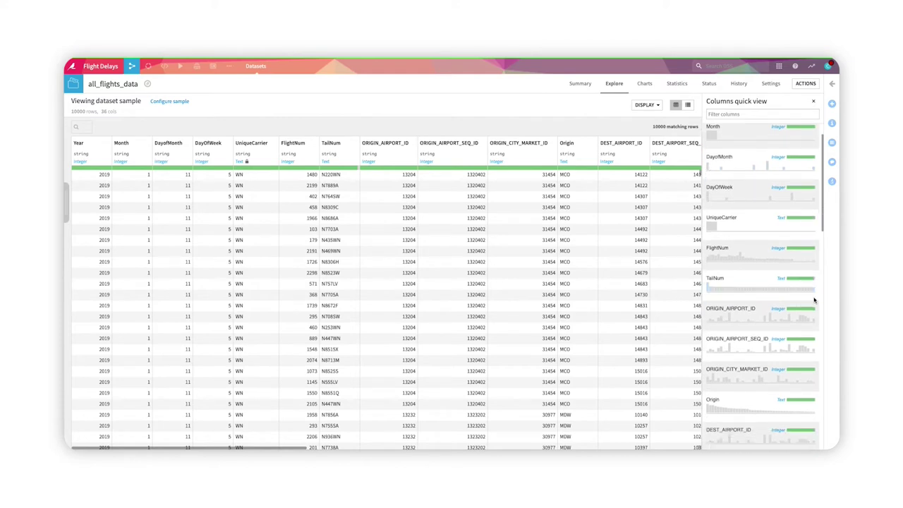
{"action": "scroll", "coordinate": [813, 301], "scroll_direction": "down", "scroll_amount": 2}
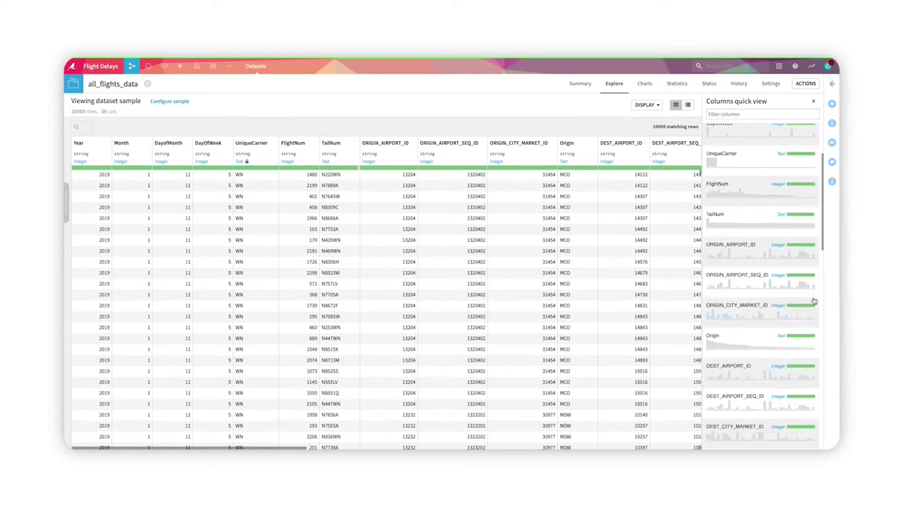
Step: Hide the column summaries and bring up the TaxiOut column's actions menu
{"action": "left_click", "coordinate": [813, 102]}
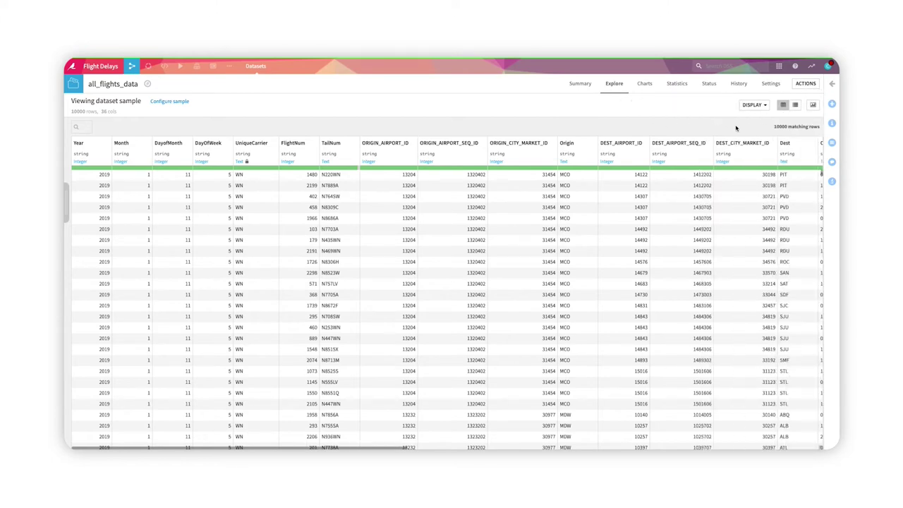
{"action": "scroll", "coordinate": [720, 147], "scroll_direction": "right", "scroll_amount": 5}
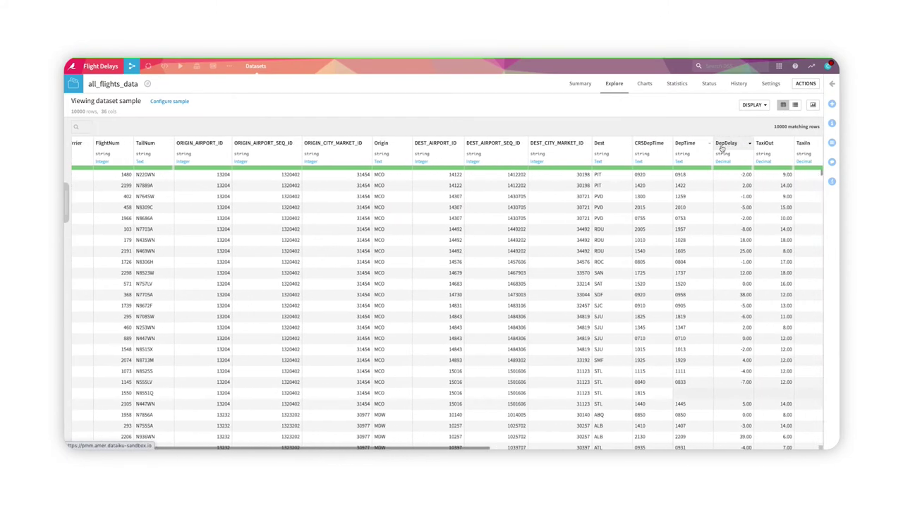
{"action": "left_click", "coordinate": [740, 145]}
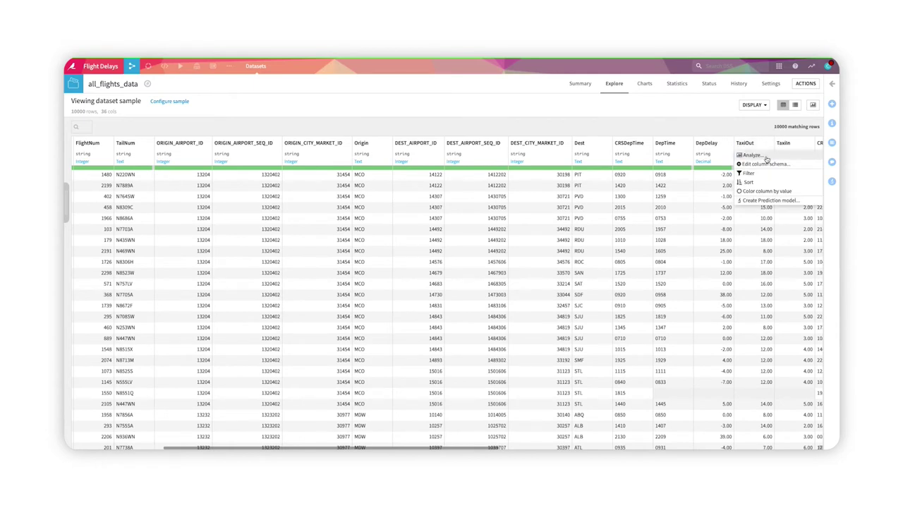
Step: Analyze the TaxiOut column's value distribution statistics
{"action": "left_click", "coordinate": [766, 157]}
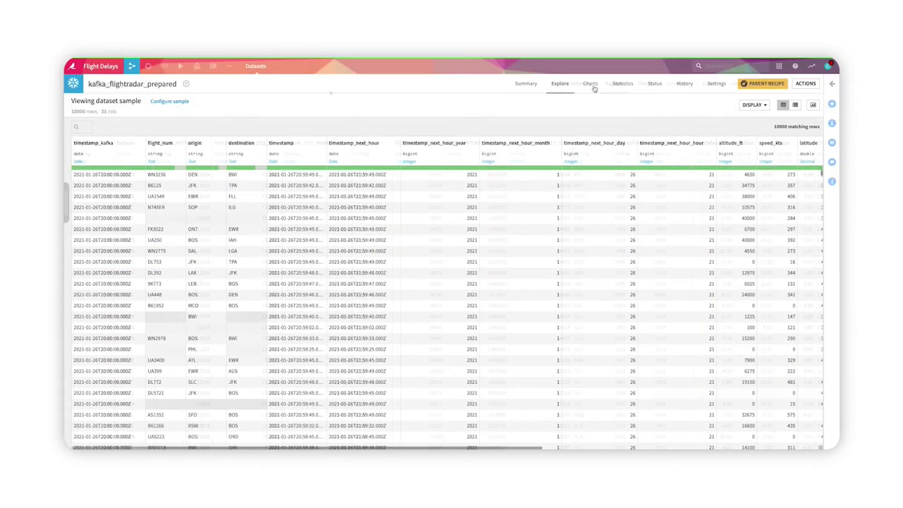
Step: View the kafka_flightradar_prepared charts mapping 'Real Time Flights <300m Altitude' by altitude_ft
{"action": "left_click", "coordinate": [591, 84]}
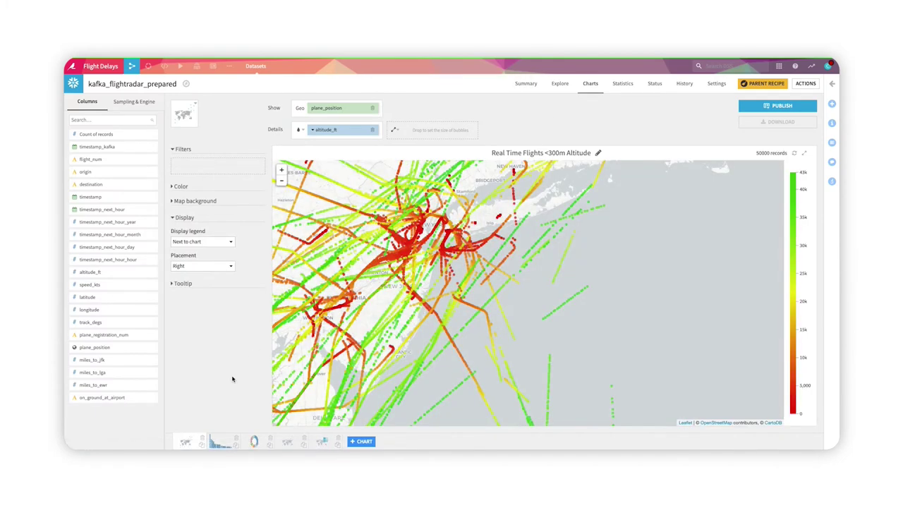
Step: View the Count by destination bar and donut charts, then the flights_with_decision_tree_features_prepared Statistics
{"action": "left_click", "coordinate": [221, 443]}
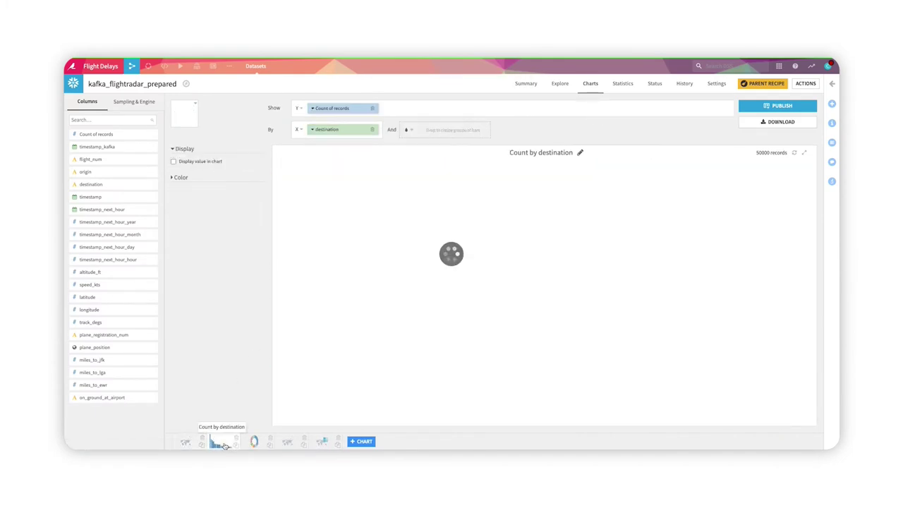
{"action": "left_click", "coordinate": [253, 442]}
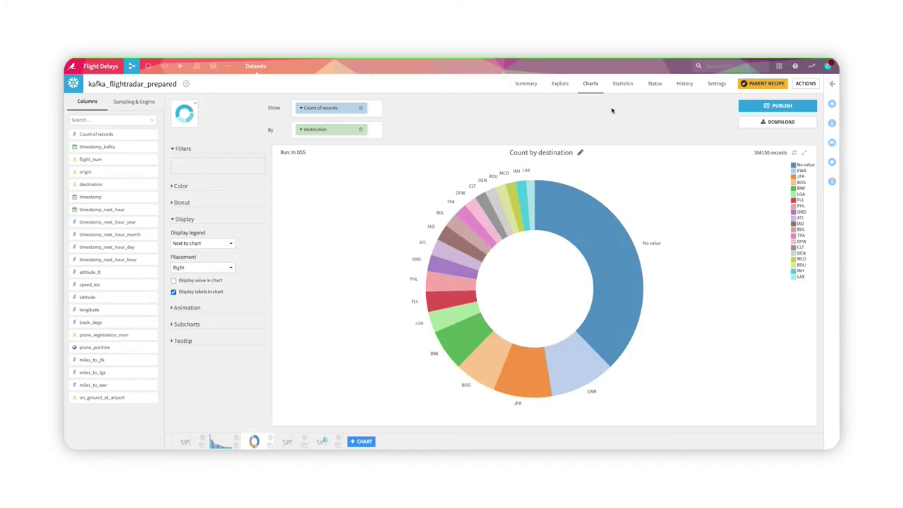
{"action": "left_click", "coordinate": [624, 84]}
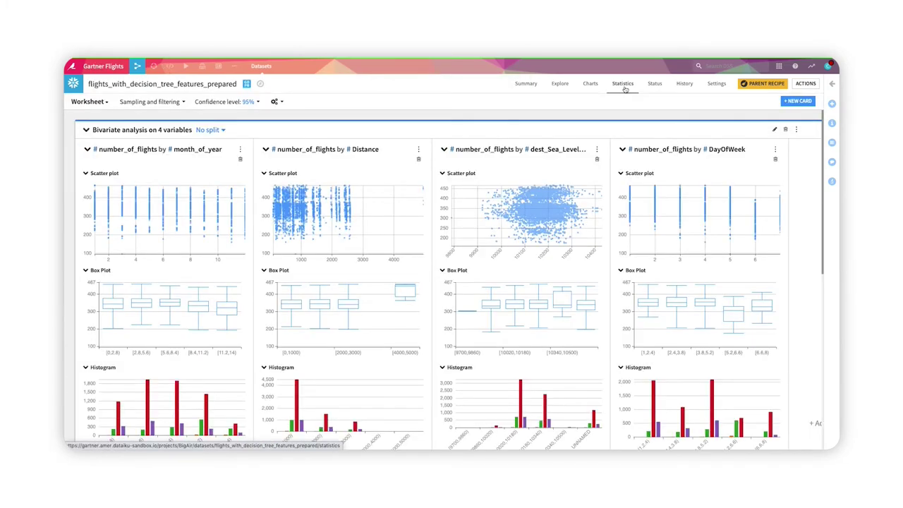
Step: Scroll through the bivariate analysis and correlation matrix cards of the Statistics worksheet
{"action": "scroll", "coordinate": [634, 144], "scroll_direction": "down", "scroll_amount": 2}
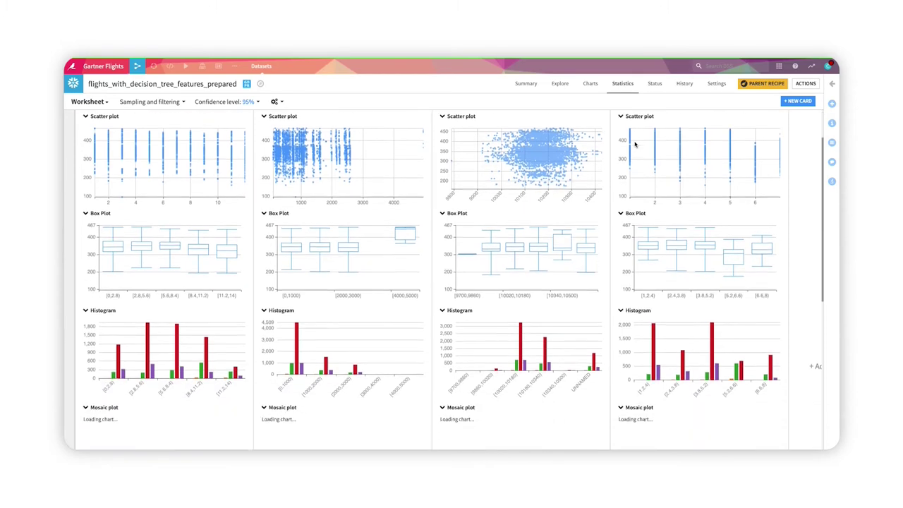
{"action": "scroll", "coordinate": [634, 144], "scroll_direction": "down", "scroll_amount": 10}
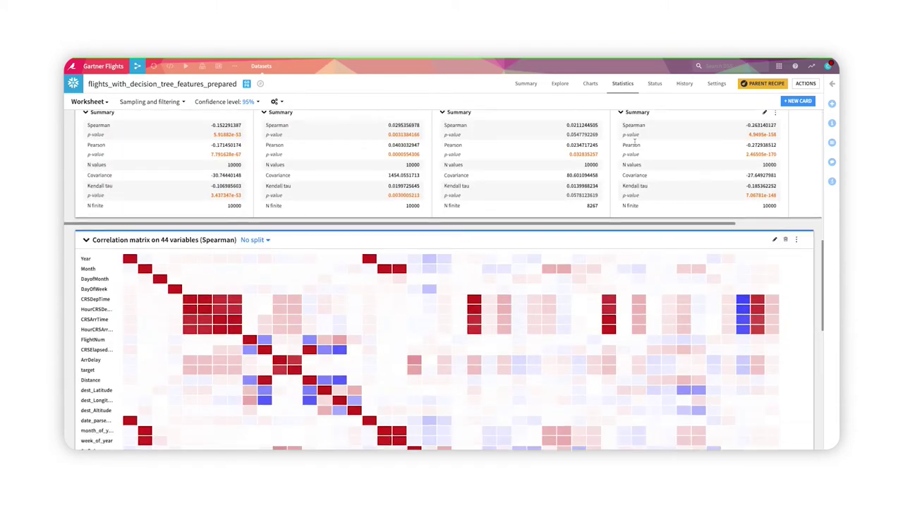
{"action": "scroll", "coordinate": [633, 144], "scroll_direction": "down", "scroll_amount": 5}
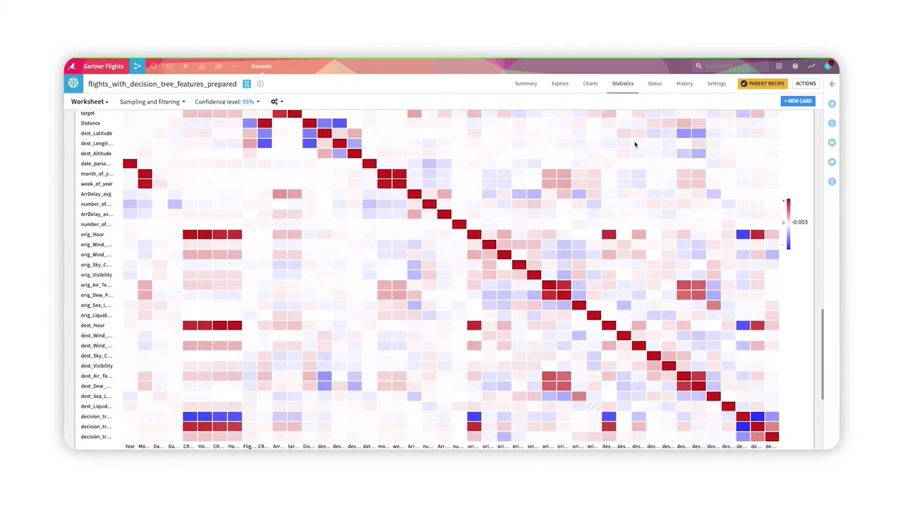
{"action": "scroll", "coordinate": [634, 143], "scroll_direction": "down", "scroll_amount": 5}
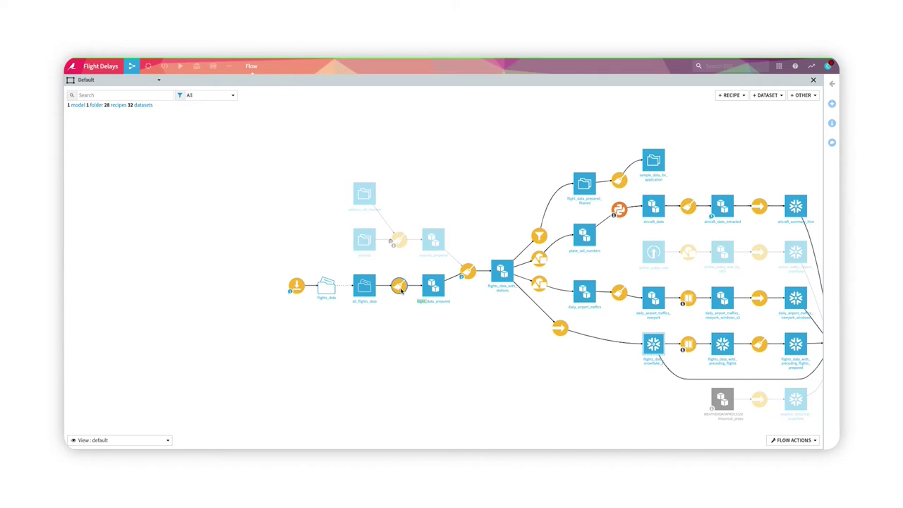
Step: Open compute_flight_data_prepared, check Clear cells uses Complete value matching, and expand Reduce data after 2018
{"action": "double_click", "coordinate": [400, 287]}
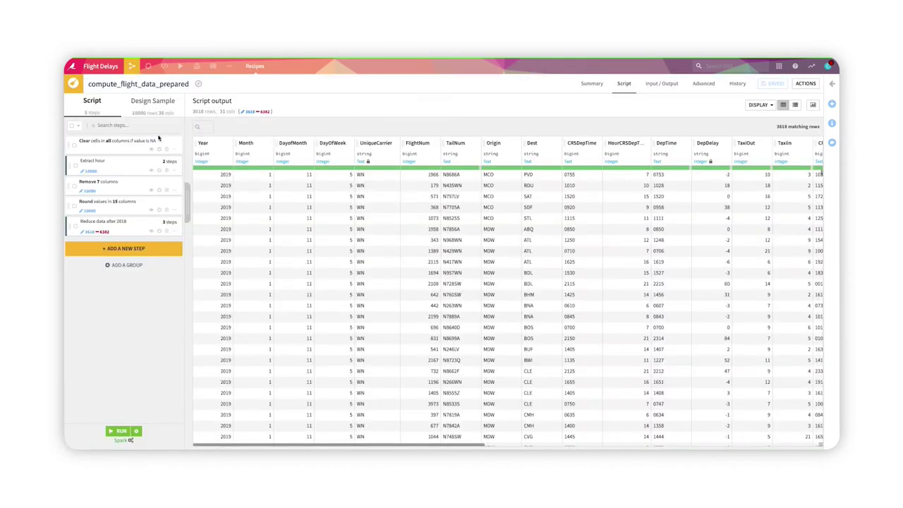
{"action": "left_click", "coordinate": [134, 149]}
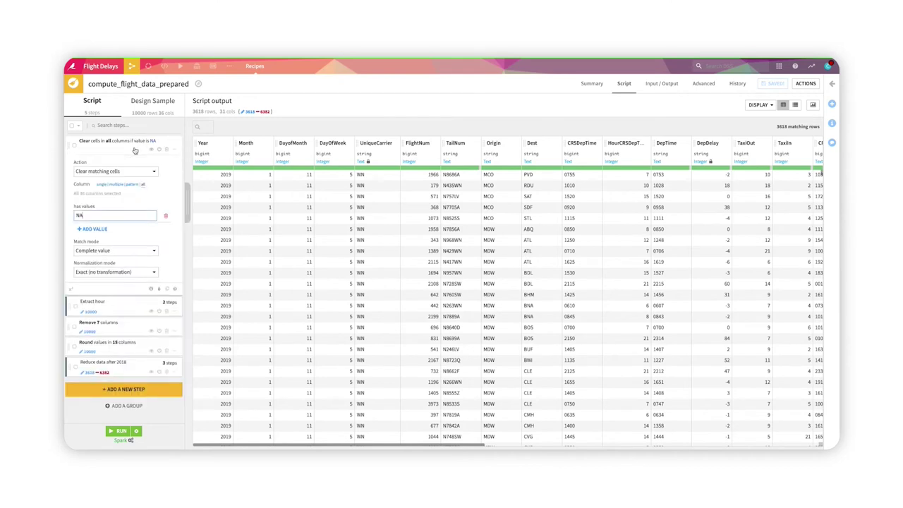
{"action": "left_click", "coordinate": [141, 171]}
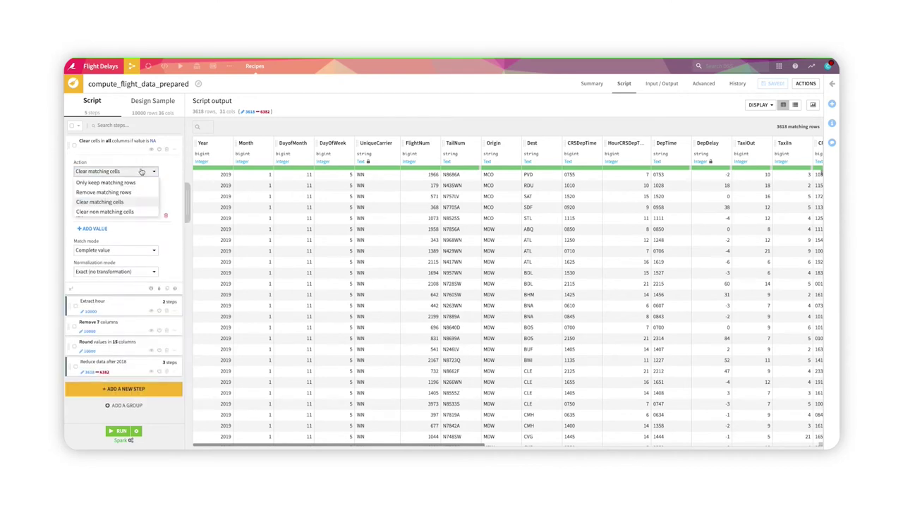
{"action": "left_click", "coordinate": [140, 170]}
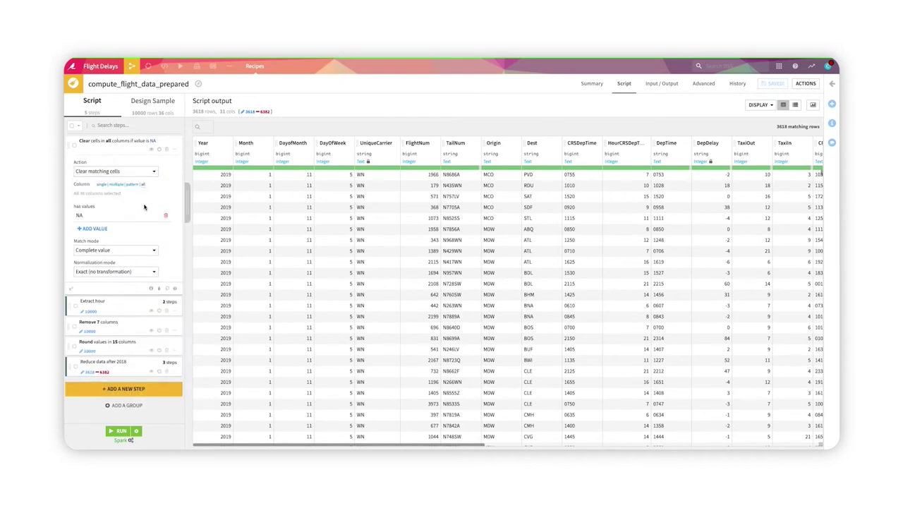
{"action": "left_click", "coordinate": [153, 249]}
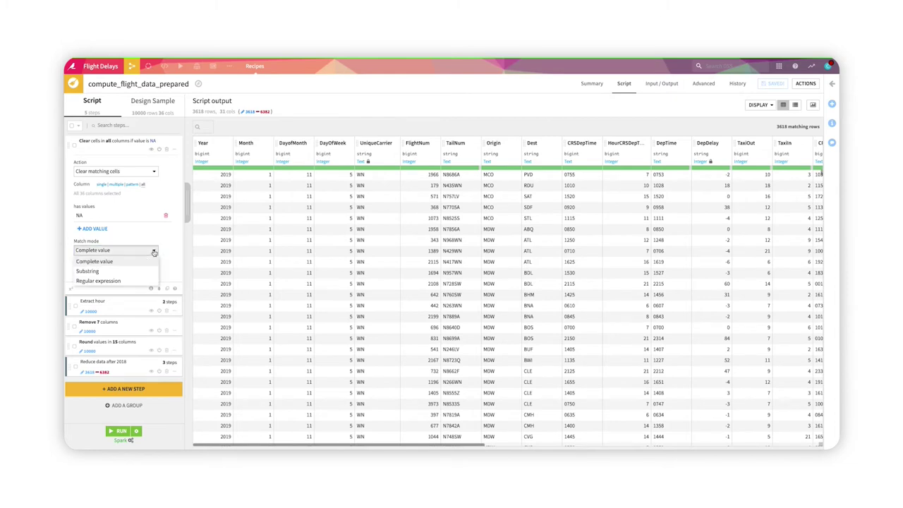
{"action": "left_click", "coordinate": [154, 237]}
{"action": "left_click", "coordinate": [134, 151]}
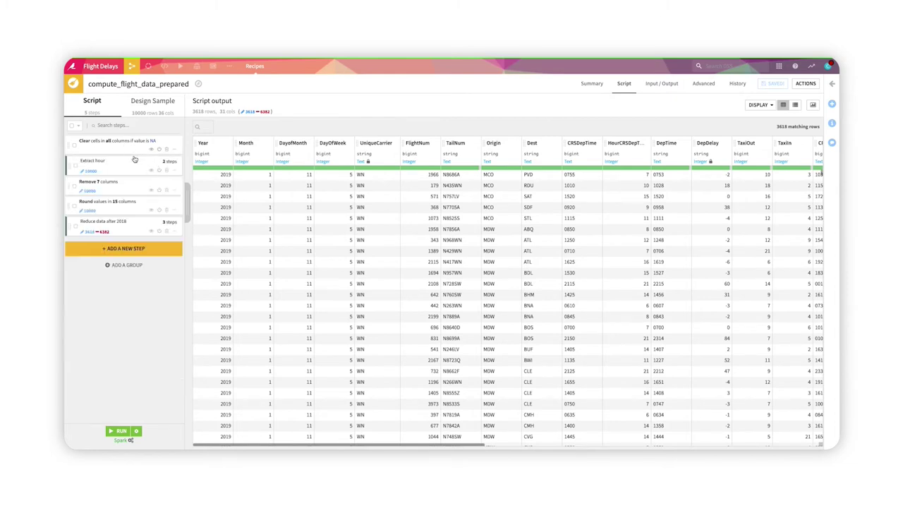
{"action": "left_click", "coordinate": [141, 231]}
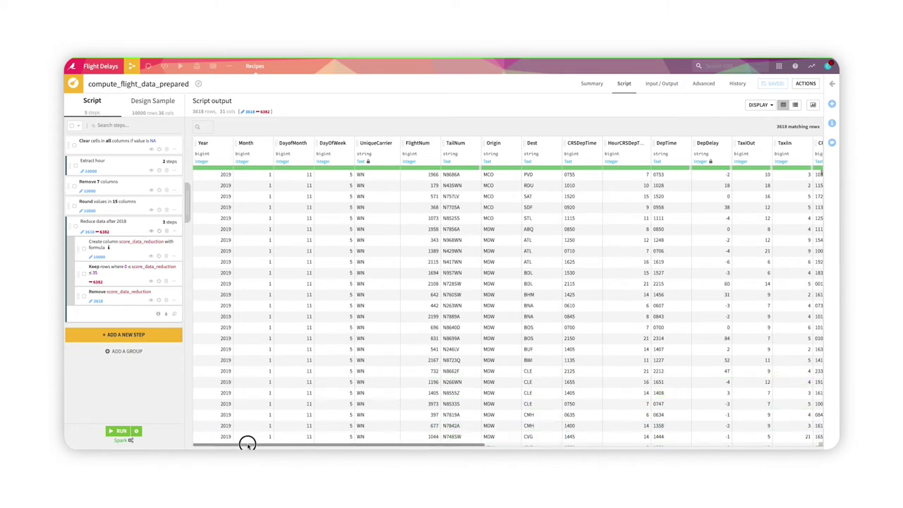
{"action": "left_click_drag", "start_coordinate": [246, 443], "coordinate": [561, 448]}
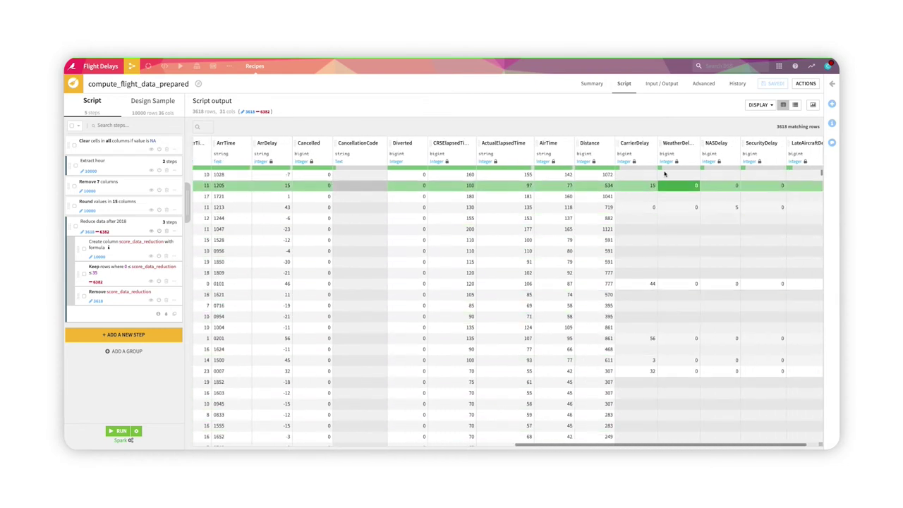
Step: Open the Processors library from the CarrierDelay column's More actions menu
{"action": "left_click", "coordinate": [653, 144]}
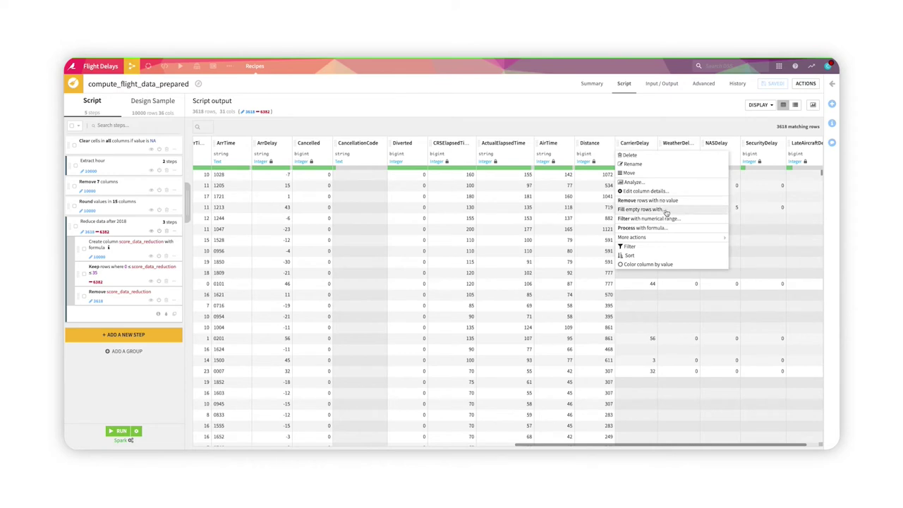
{"action": "mouse_move", "coordinate": [677, 238]}
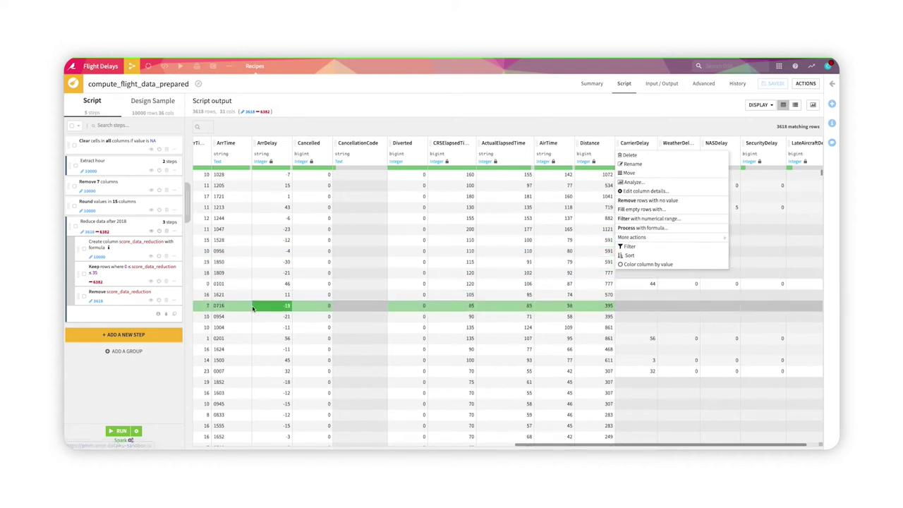
{"action": "left_click", "coordinate": [173, 335]}
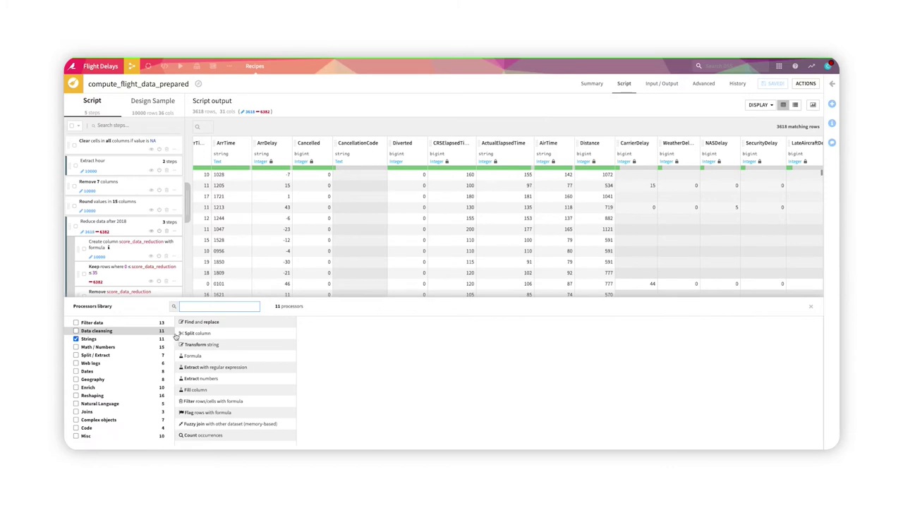
Step: Browse the Dates, Reshaping, Geography and Code processors, close the library, and collapse Reduce data after 2018
{"action": "mouse_move", "coordinate": [188, 336]}
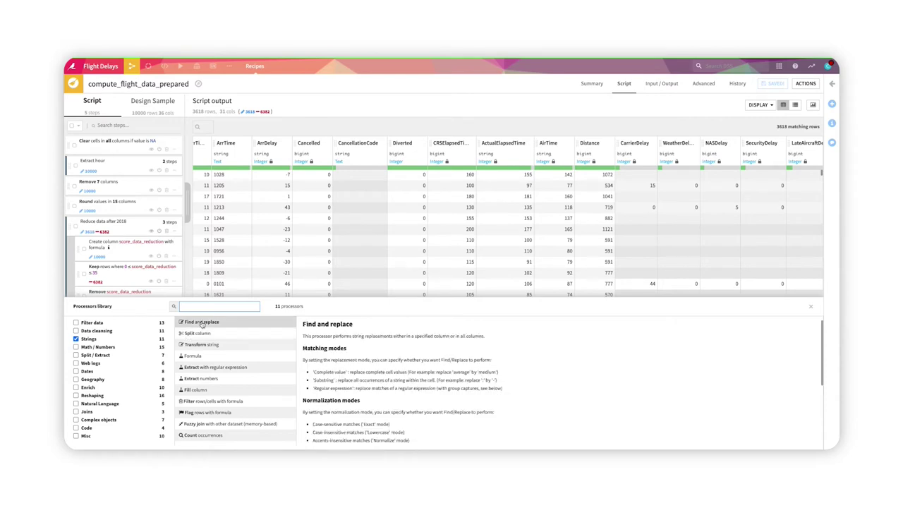
{"action": "left_click", "coordinate": [125, 372]}
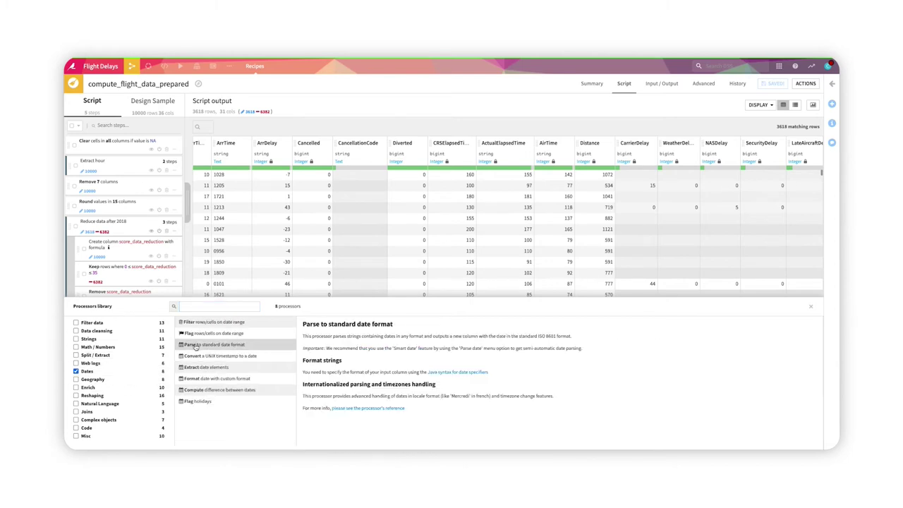
{"action": "left_click", "coordinate": [125, 396]}
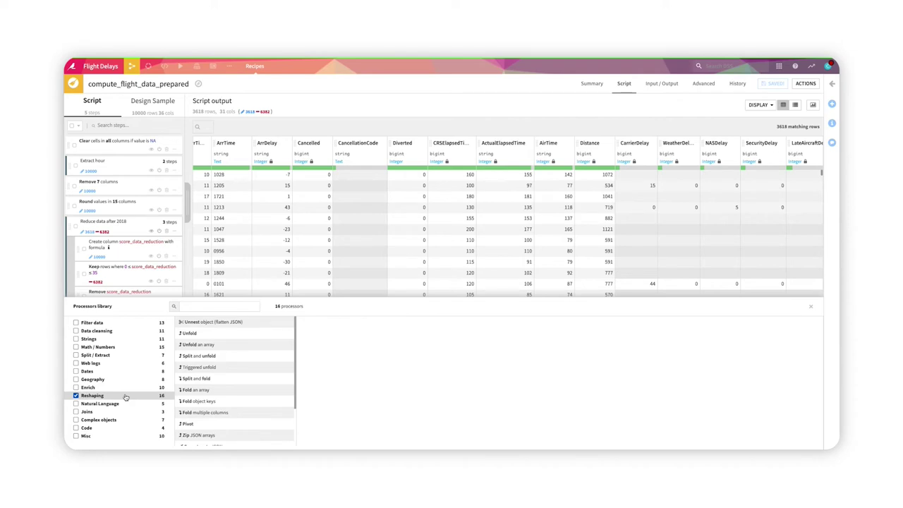
{"action": "left_click", "coordinate": [127, 379]}
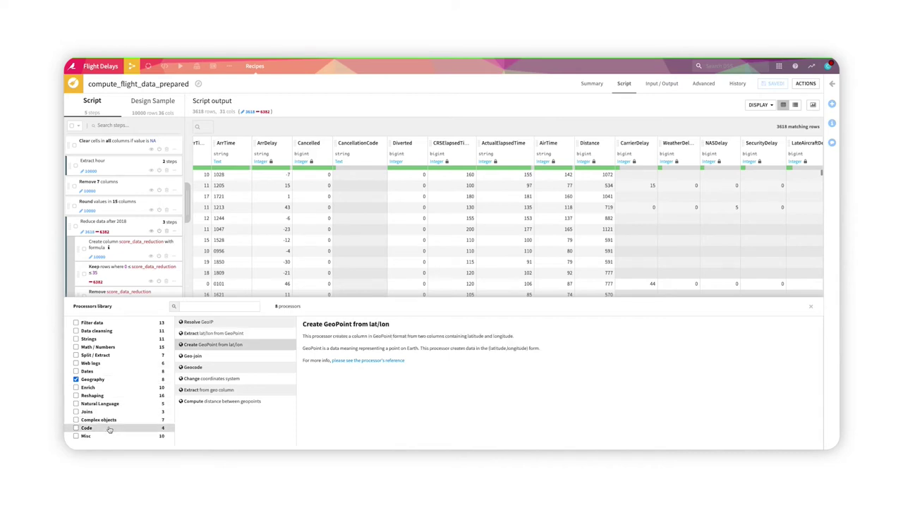
{"action": "left_click", "coordinate": [141, 427]}
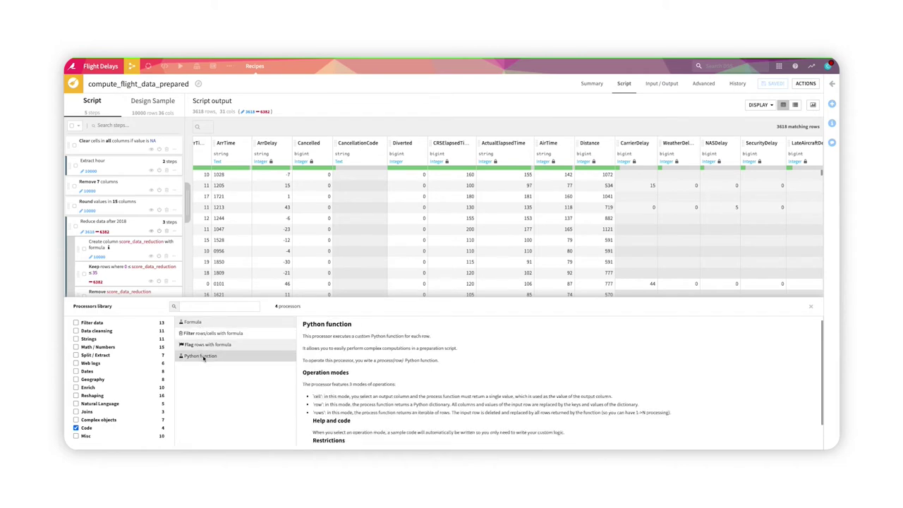
{"action": "left_click", "coordinate": [810, 307]}
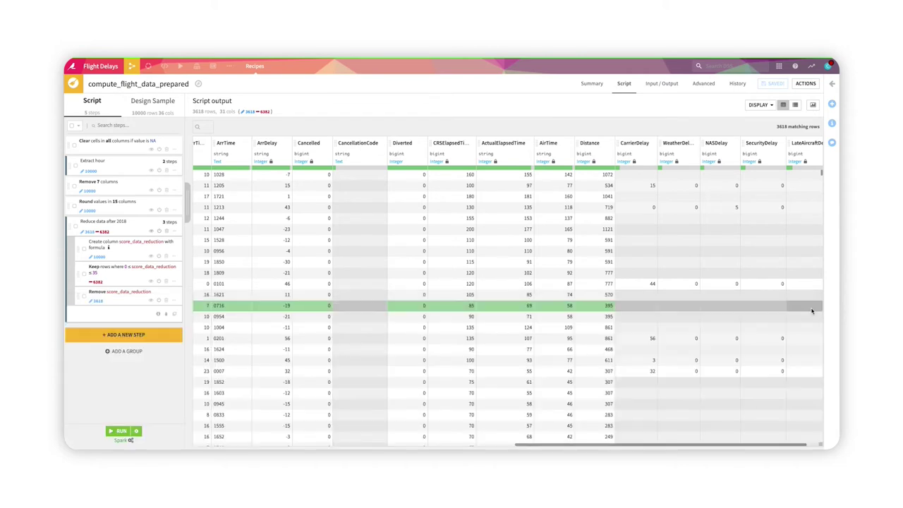
{"action": "left_click", "coordinate": [141, 231]}
Step: Expand the Extract hour group and preview the flight data as of that step
{"action": "left_click", "coordinate": [144, 172]}
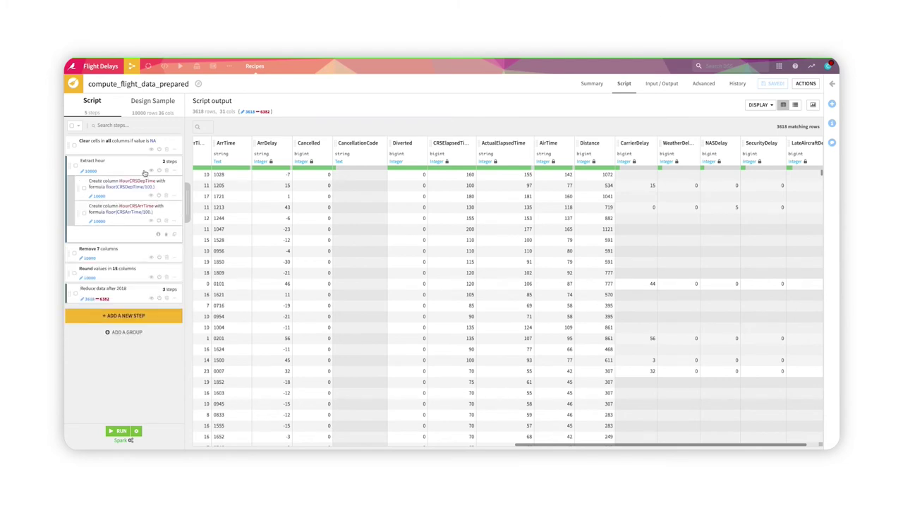
{"action": "left_click", "coordinate": [150, 172]}
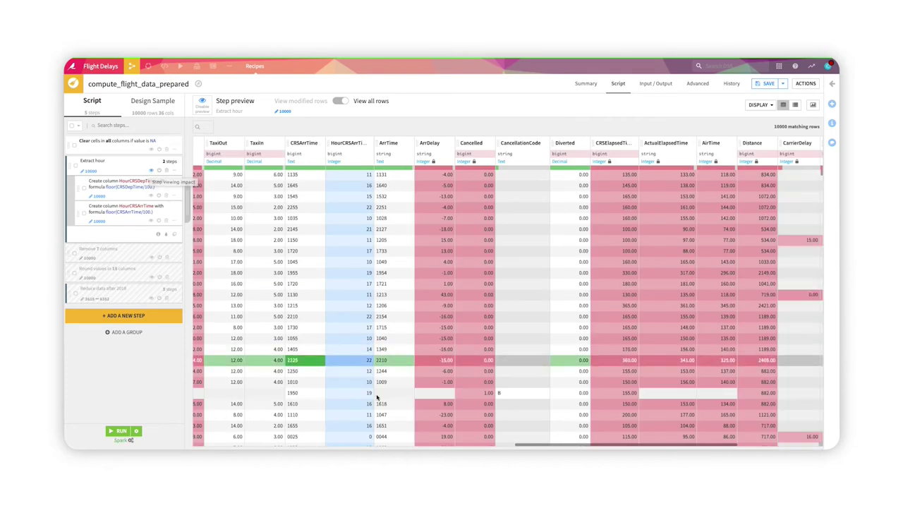
{"action": "left_click_drag", "start_coordinate": [521, 447], "coordinate": [434, 447]}
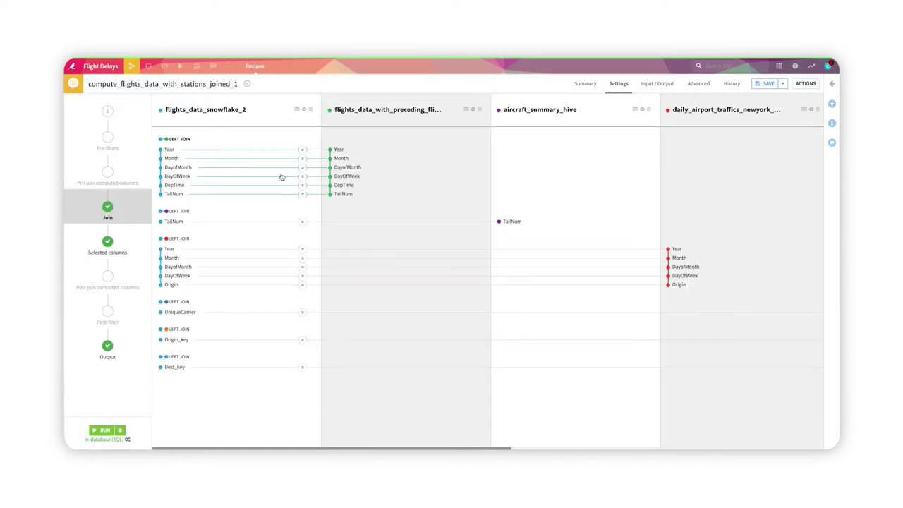
Step: Inspect the first left join's join types and key conditions
{"action": "left_click", "coordinate": [177, 139]}
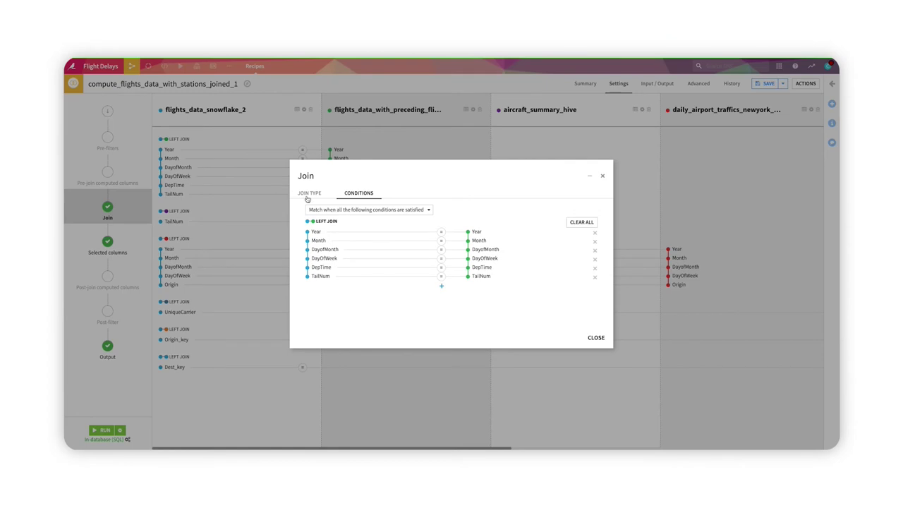
{"action": "left_click", "coordinate": [312, 192]}
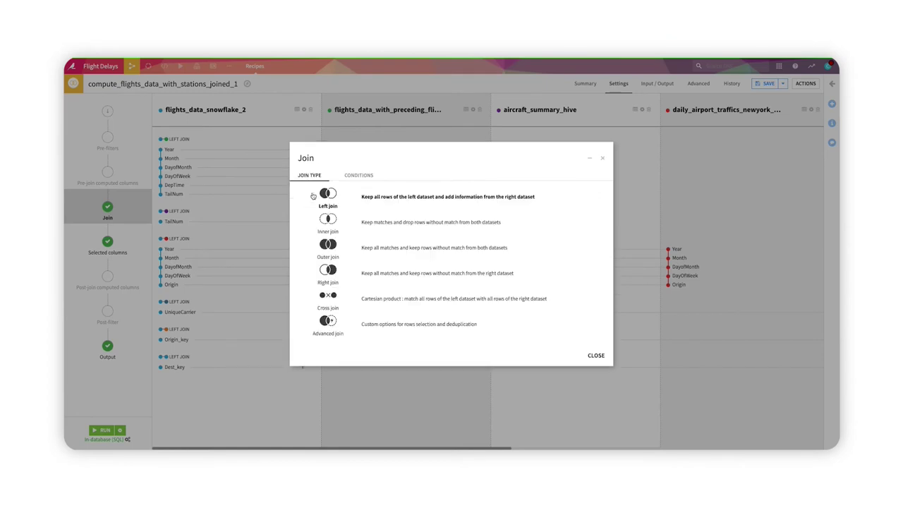
{"action": "left_click", "coordinate": [352, 175]}
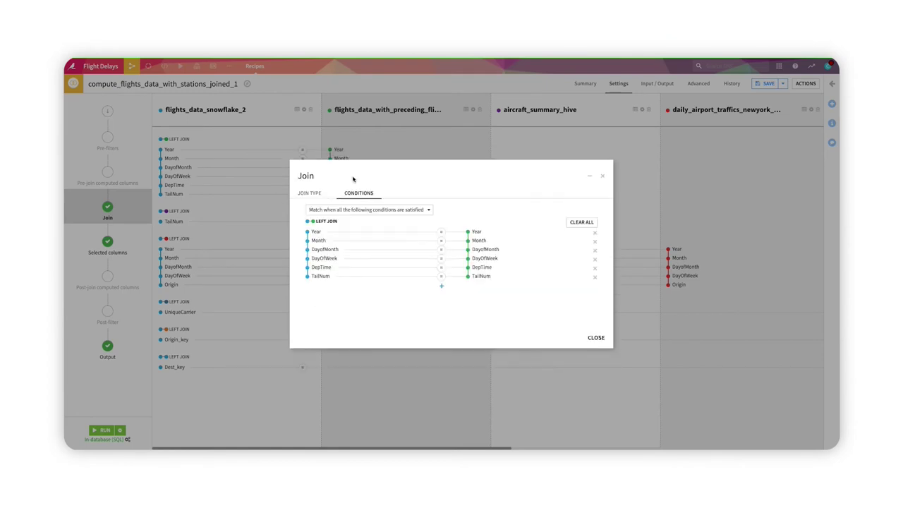
{"action": "left_click", "coordinate": [141, 236]}
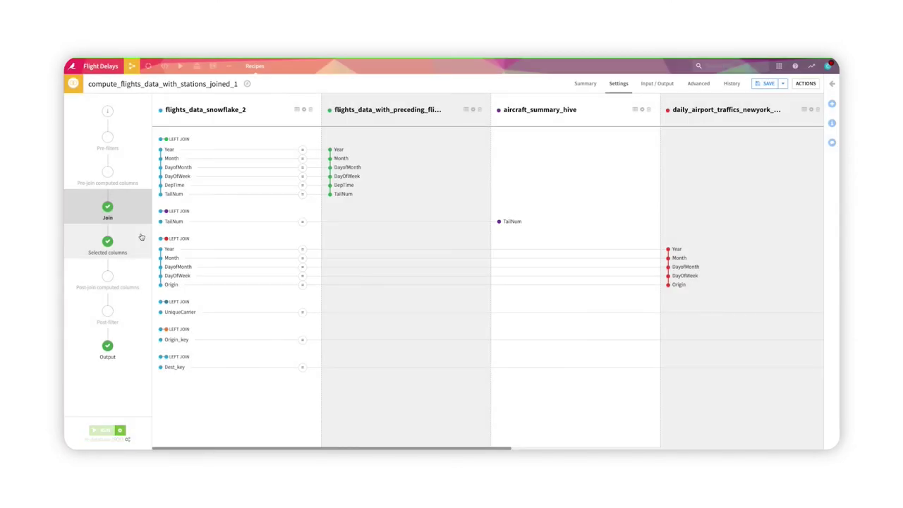
Step: Review the columns kept from each joined dataset and the recipe's output settings
{"action": "left_click", "coordinate": [141, 237]}
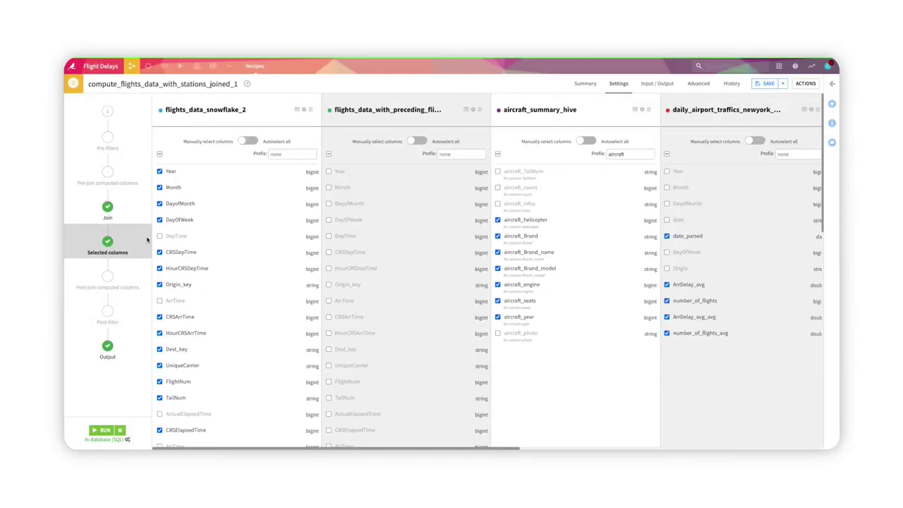
{"action": "scroll", "coordinate": [207, 260], "scroll_direction": "down", "scroll_amount": 3}
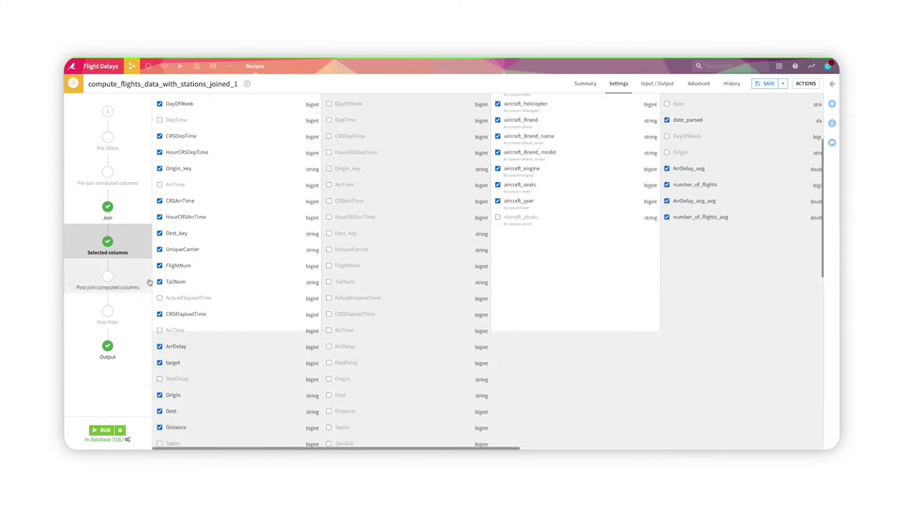
{"action": "left_click", "coordinate": [133, 346]}
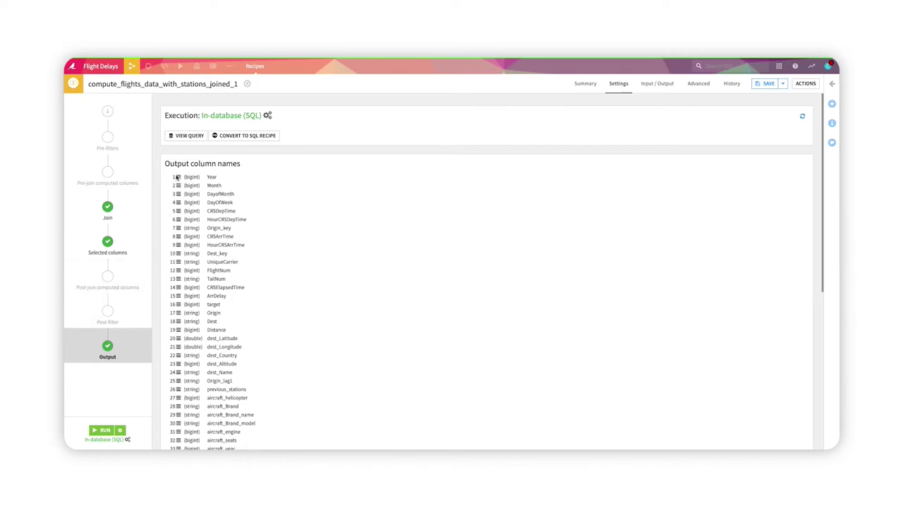
Step: Review the join's generated SQL query and confirm its In-database (SQL) execution engine
{"action": "left_click", "coordinate": [184, 140]}
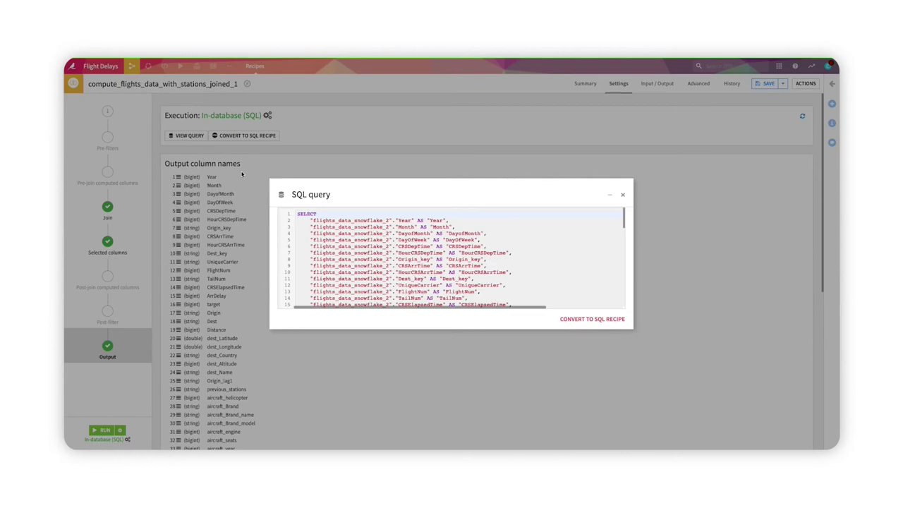
{"action": "scroll", "coordinate": [377, 253], "scroll_direction": "down", "scroll_amount": 9}
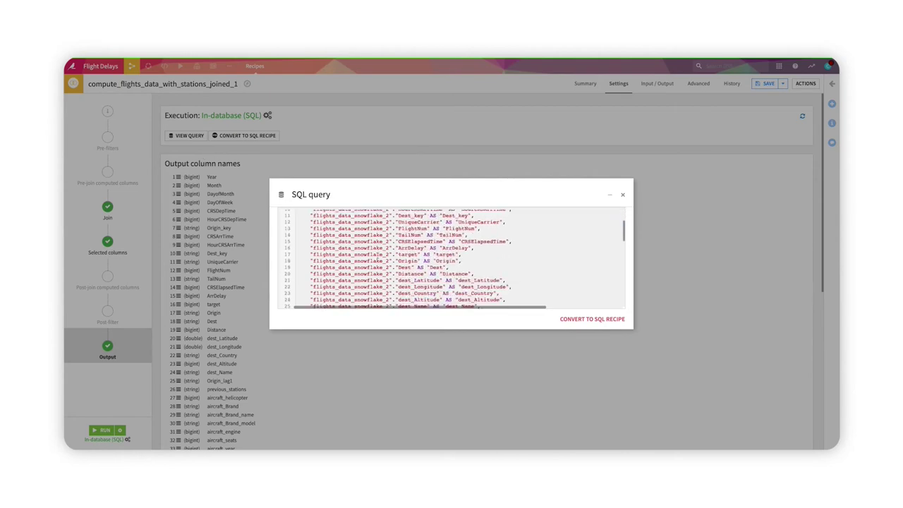
{"action": "scroll", "coordinate": [377, 256], "scroll_direction": "down", "scroll_amount": 8}
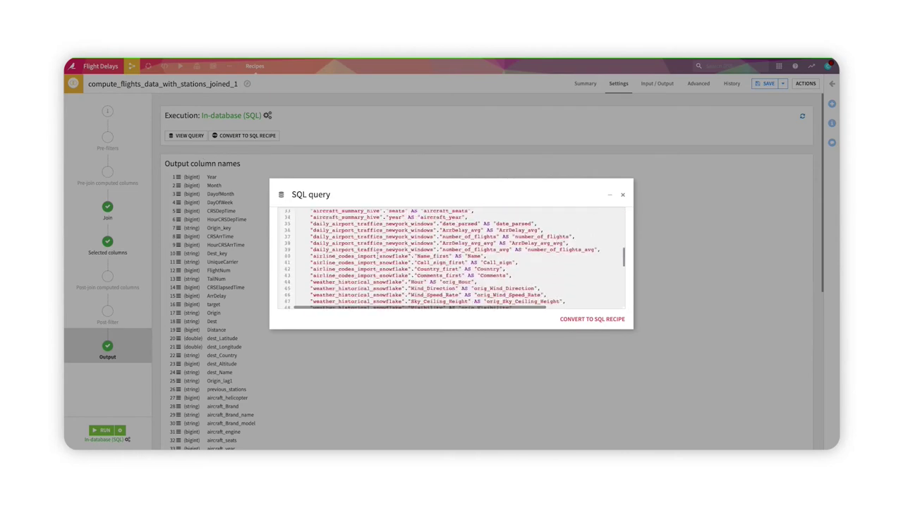
{"action": "scroll", "coordinate": [376, 258], "scroll_direction": "down", "scroll_amount": 3}
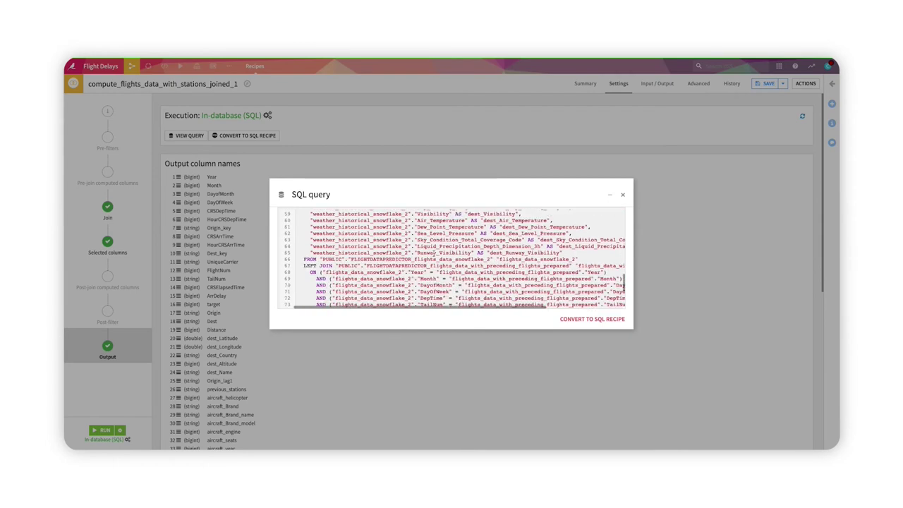
{"action": "scroll", "coordinate": [586, 272], "scroll_direction": "down", "scroll_amount": 4}
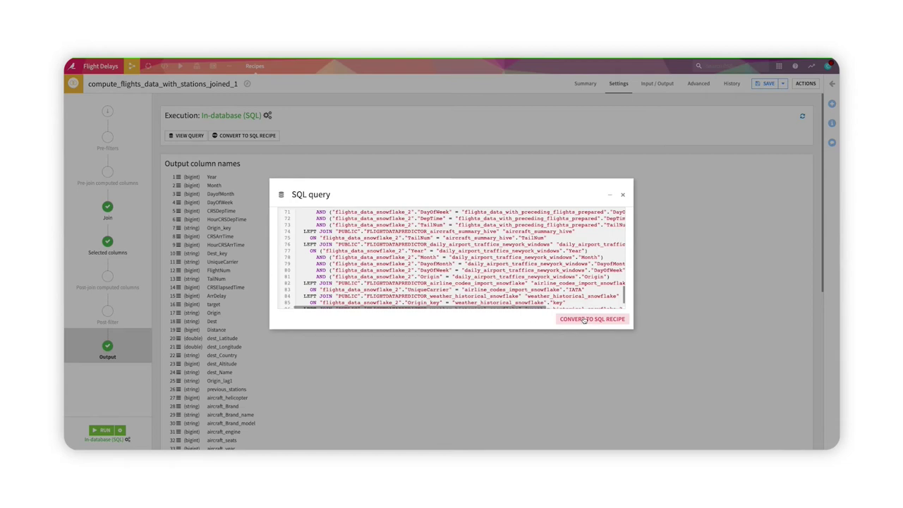
{"action": "left_click", "coordinate": [124, 442]}
{"action": "left_click", "coordinate": [125, 442]}
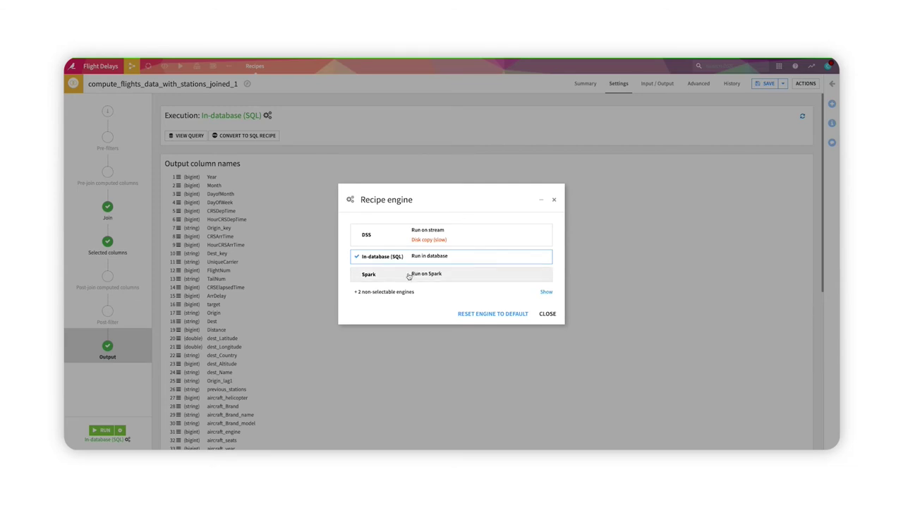
{"action": "left_click", "coordinate": [548, 315]}
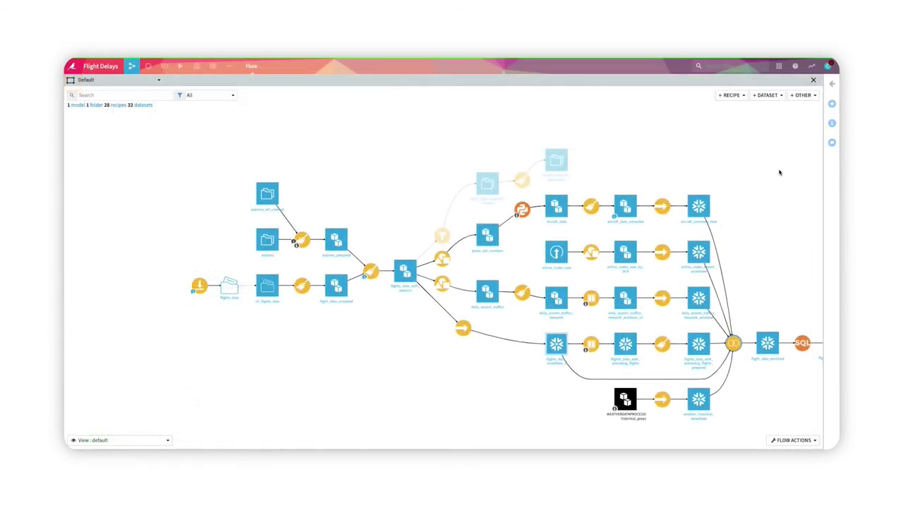
Step: Open the compute_aircraft_summary Python recipe from aircraft_summary_hive's Actions panel
{"action": "left_click", "coordinate": [704, 209]}
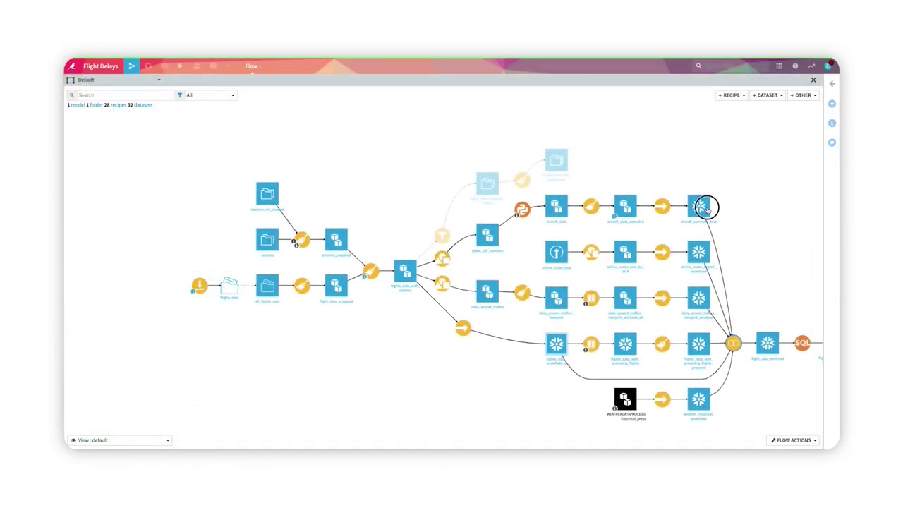
{"action": "left_click", "coordinate": [833, 104]}
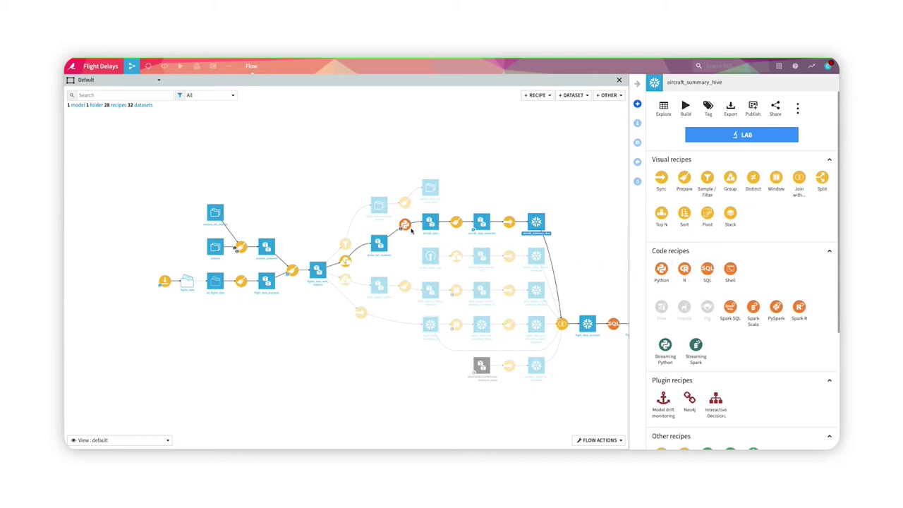
{"action": "left_click", "coordinate": [404, 225]}
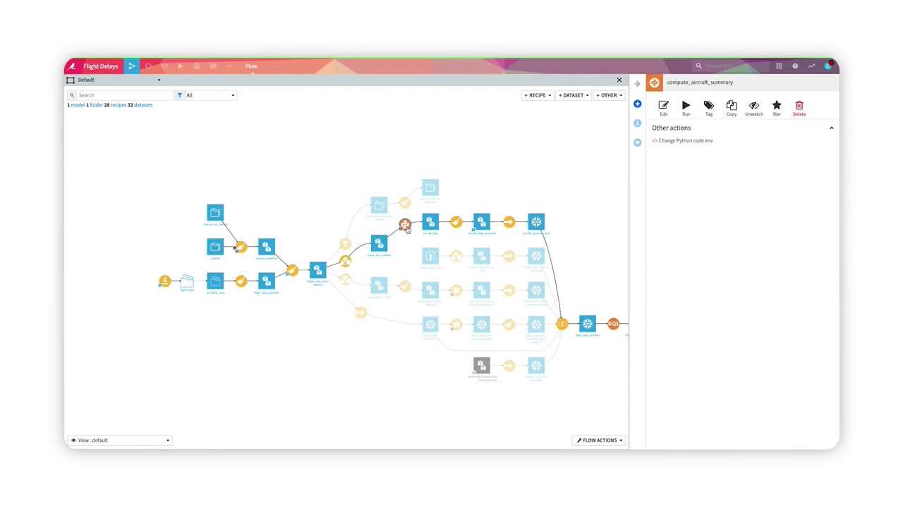
{"action": "double_click", "coordinate": [405, 226]}
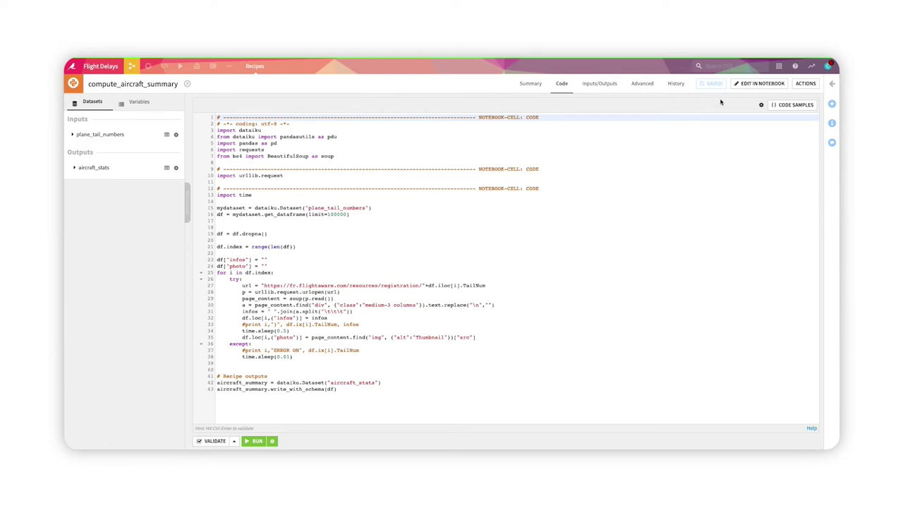
Step: Open the compute_aircraft_summary recipe as a Jupyter notebook and scroll through its code
{"action": "left_click", "coordinate": [756, 84]}
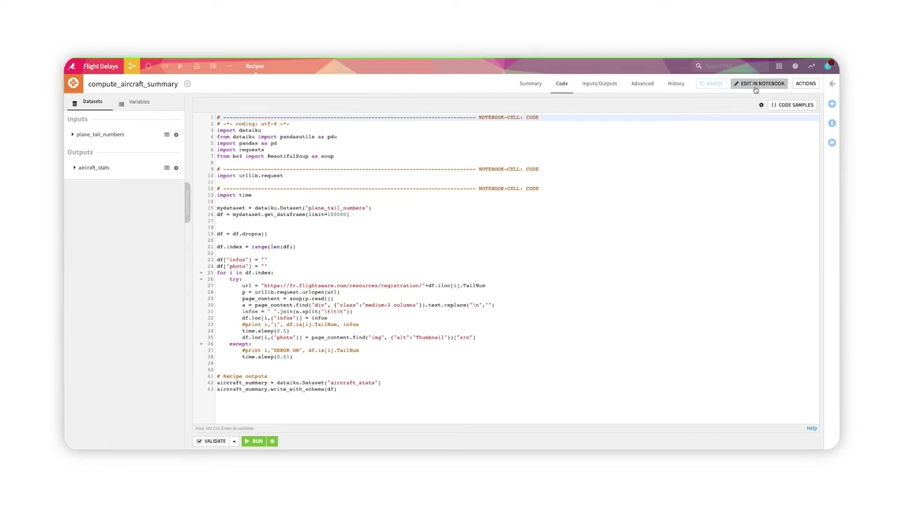
{"action": "scroll", "coordinate": [572, 238], "scroll_direction": "down", "scroll_amount": 2}
{"action": "scroll", "coordinate": [572, 238], "scroll_direction": "down", "scroll_amount": 4}
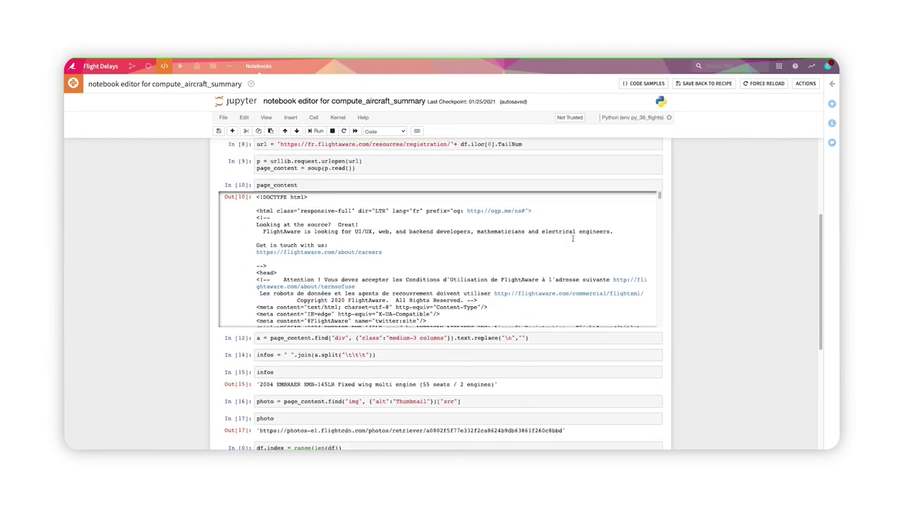
{"action": "scroll", "coordinate": [572, 240], "scroll_direction": "down", "scroll_amount": 3}
{"action": "scroll", "coordinate": [596, 321], "scroll_direction": "down", "scroll_amount": 1}
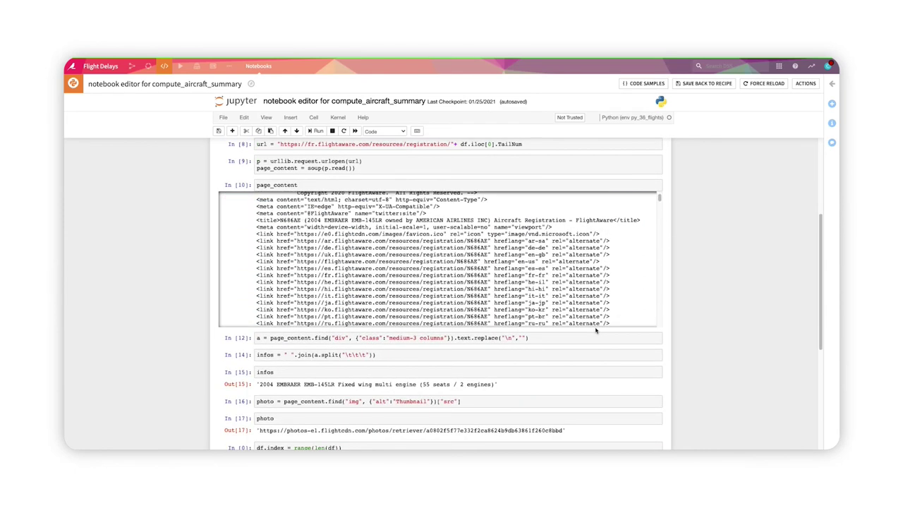
{"action": "scroll", "coordinate": [602, 345], "scroll_direction": "down", "scroll_amount": 2}
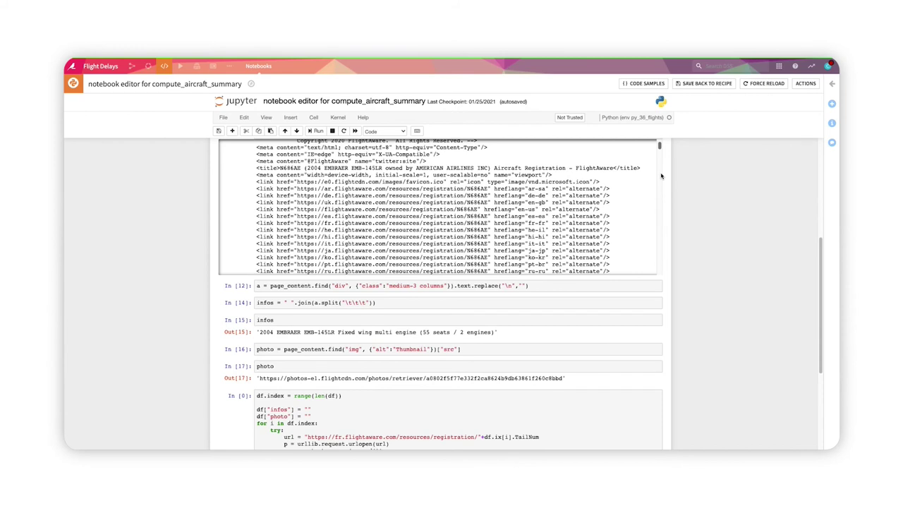
Step: Preview the Get statistics and cross tabulation code samples, then check the Kernel menu
{"action": "left_click", "coordinate": [649, 86]}
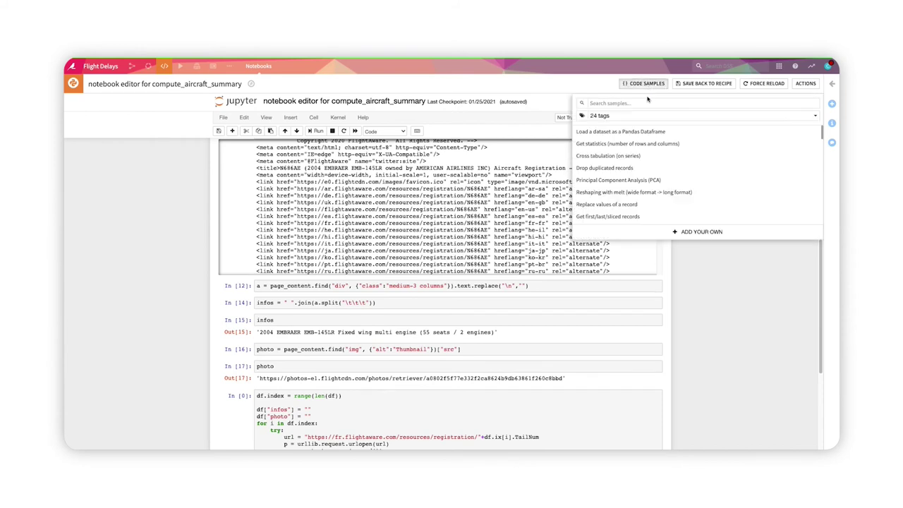
{"action": "mouse_move", "coordinate": [641, 132]}
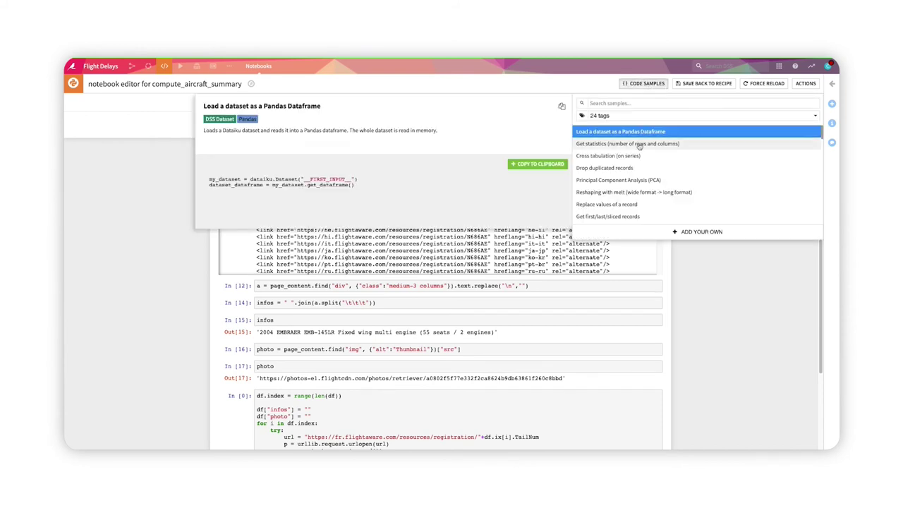
{"action": "left_click", "coordinate": [638, 145]}
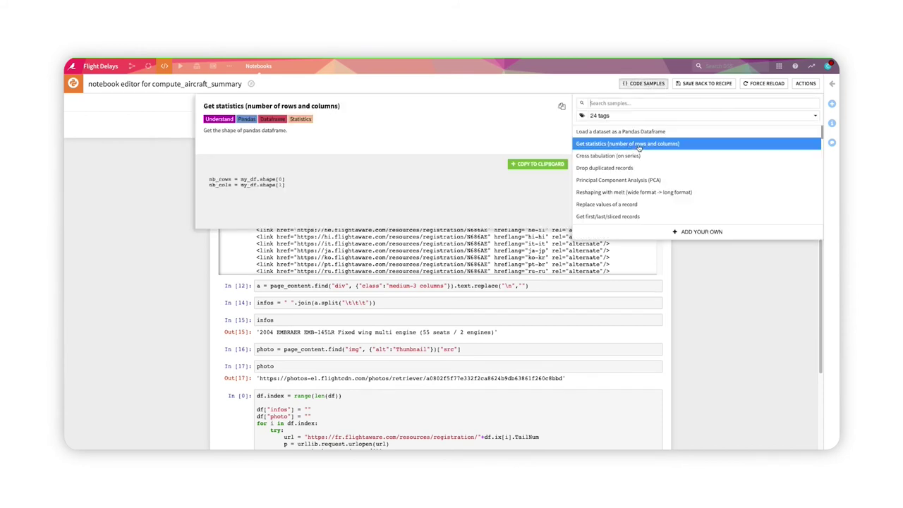
{"action": "left_click", "coordinate": [639, 156]}
{"action": "left_click", "coordinate": [647, 85]}
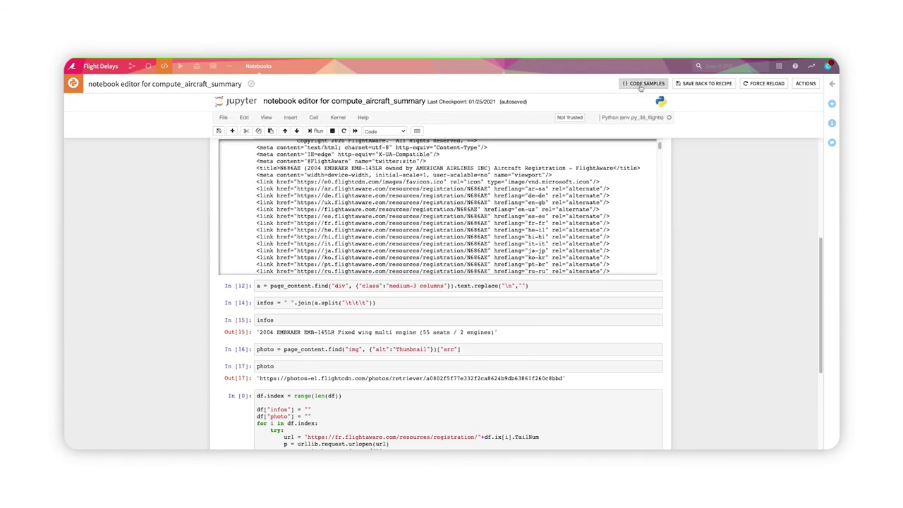
{"action": "left_click", "coordinate": [342, 120]}
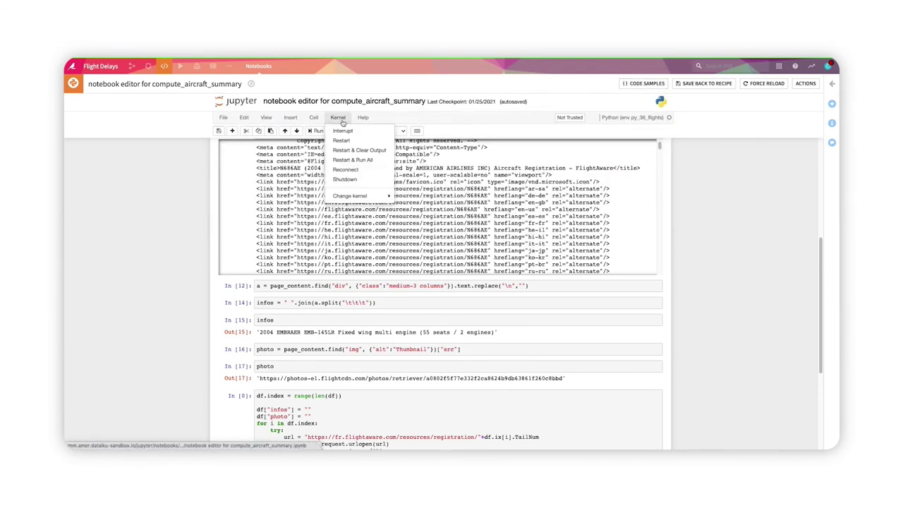
{"action": "mouse_move", "coordinate": [365, 197]}
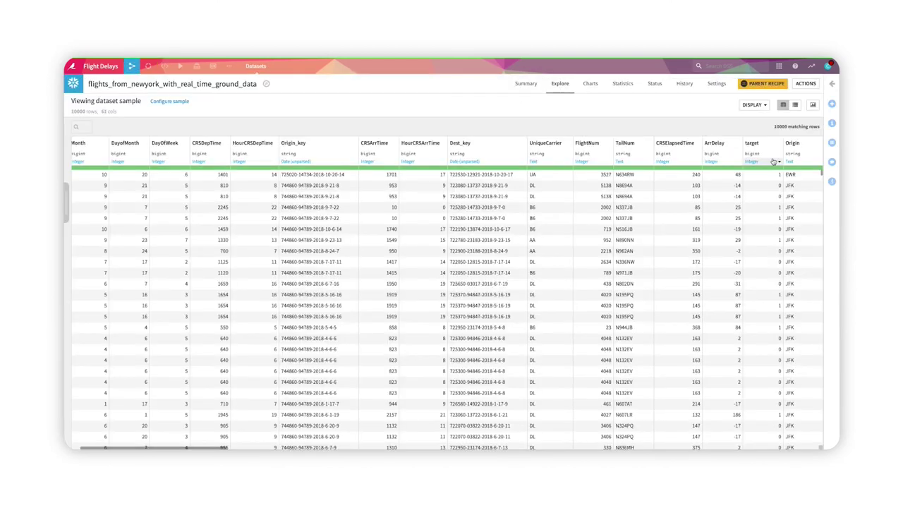
Step: Create a prediction model on the target column in an analysis named predictDelays
{"action": "left_click", "coordinate": [779, 162]}
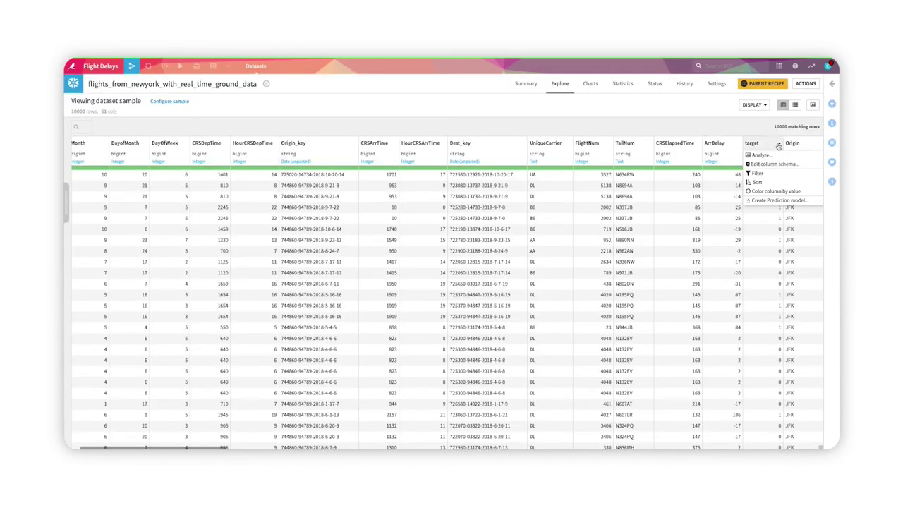
{"action": "left_click", "coordinate": [778, 201]}
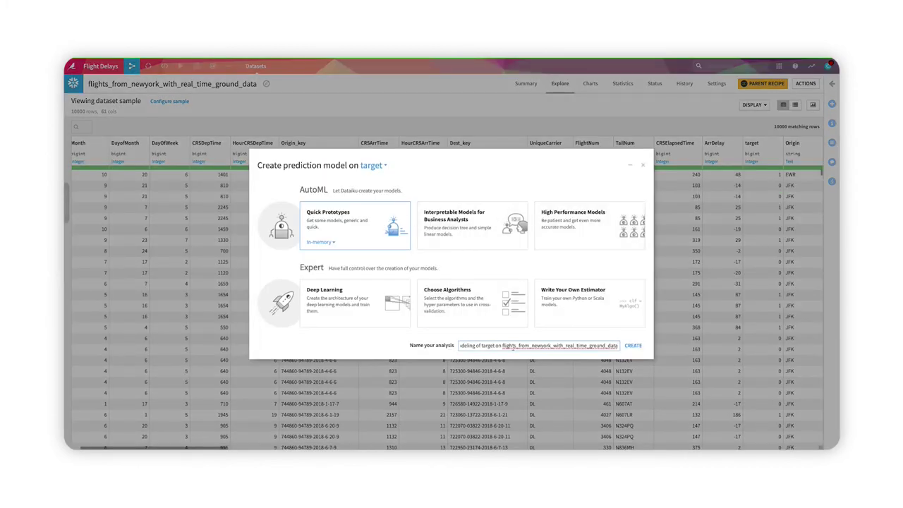
{"action": "triple_click", "coordinate": [513, 346]}
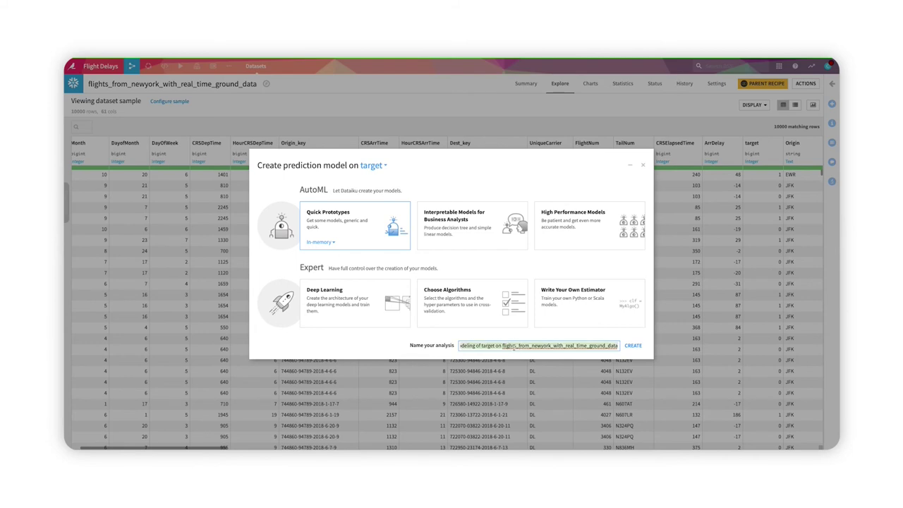
{"action": "type", "text": "predict"}
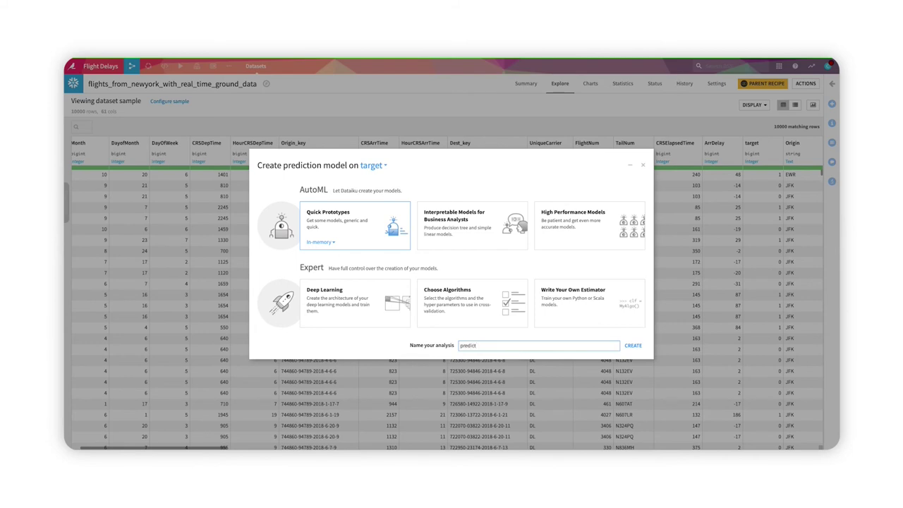
{"action": "type", "text": "Delays"}
{"action": "left_click", "coordinate": [633, 346]}
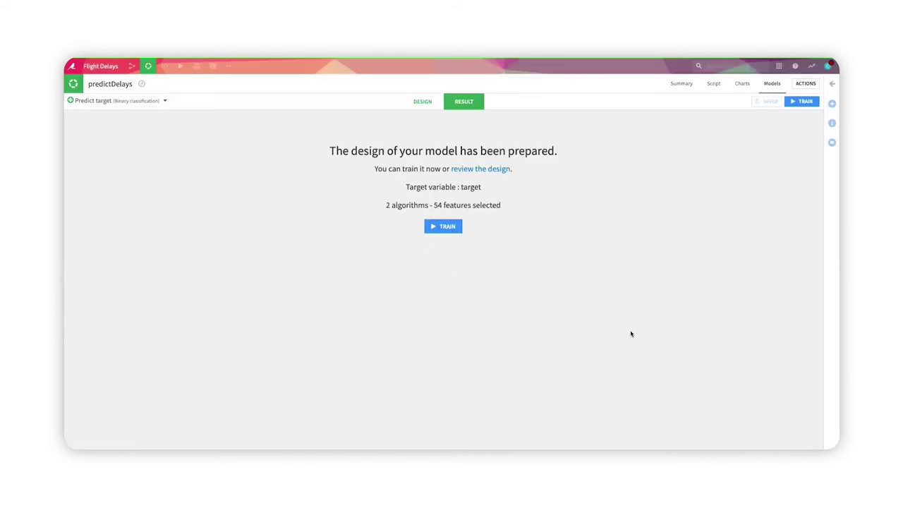
Step: Check the train/test split and keep AUC as the optimisation metric
{"action": "left_click", "coordinate": [426, 103]}
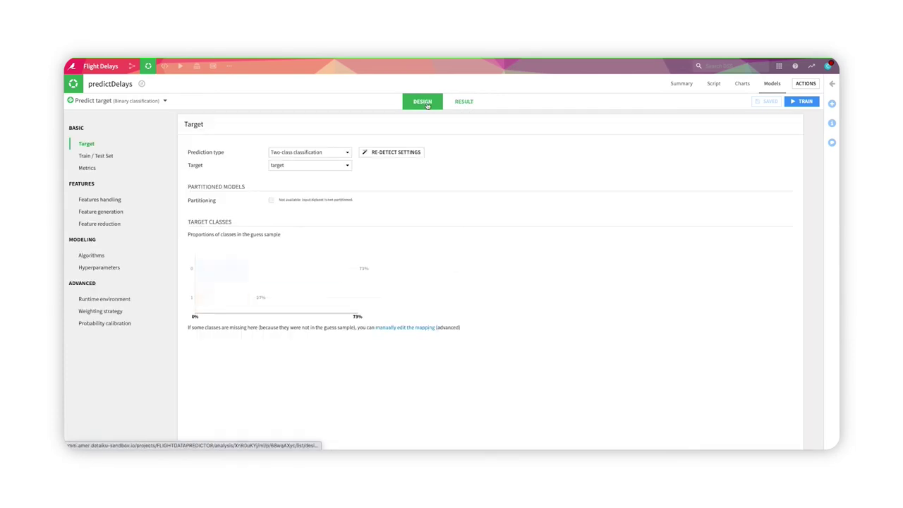
{"action": "left_click", "coordinate": [106, 156]}
{"action": "left_click", "coordinate": [97, 169]}
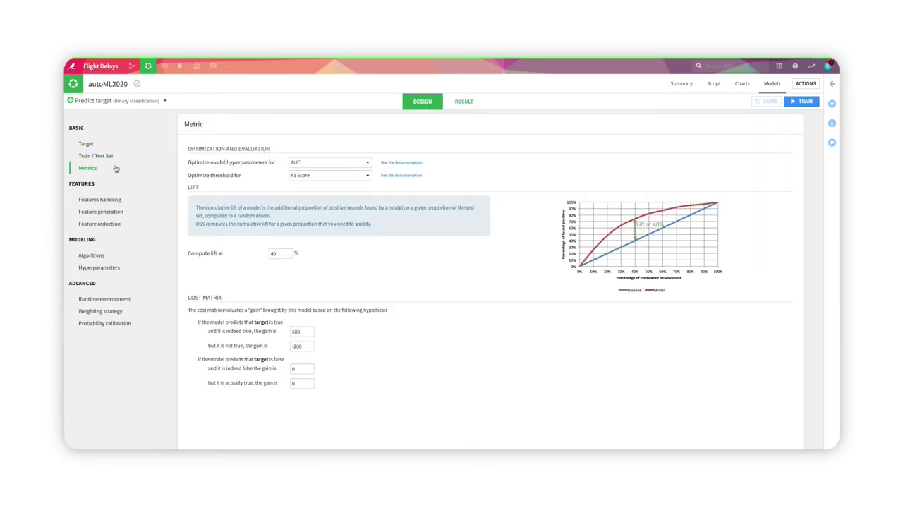
{"action": "left_click", "coordinate": [325, 165]}
{"action": "left_click", "coordinate": [325, 166]}
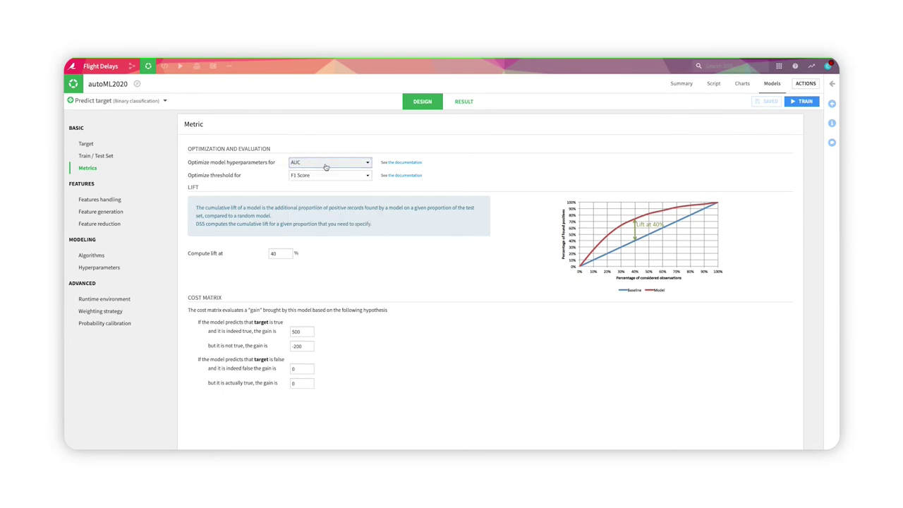
Step: Inspect feature handling for Month, CRSDepTime and UniqueCarrier
{"action": "left_click", "coordinate": [112, 201]}
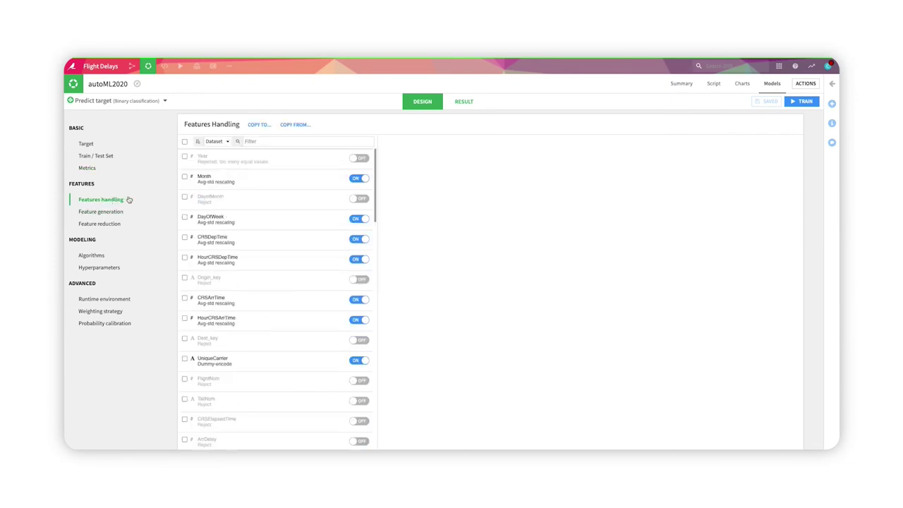
{"action": "left_click", "coordinate": [280, 183]}
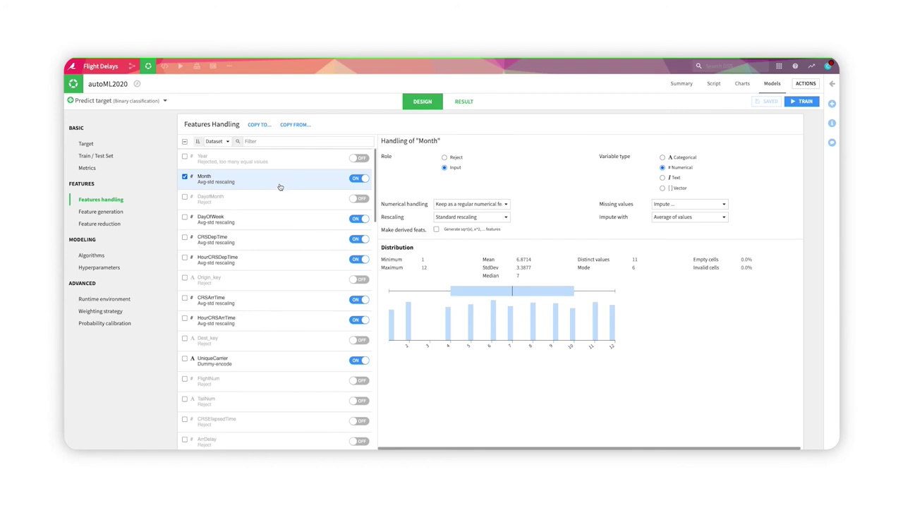
{"action": "left_click", "coordinate": [289, 240]}
{"action": "scroll", "coordinate": [293, 242], "scroll_direction": "down", "scroll_amount": 1}
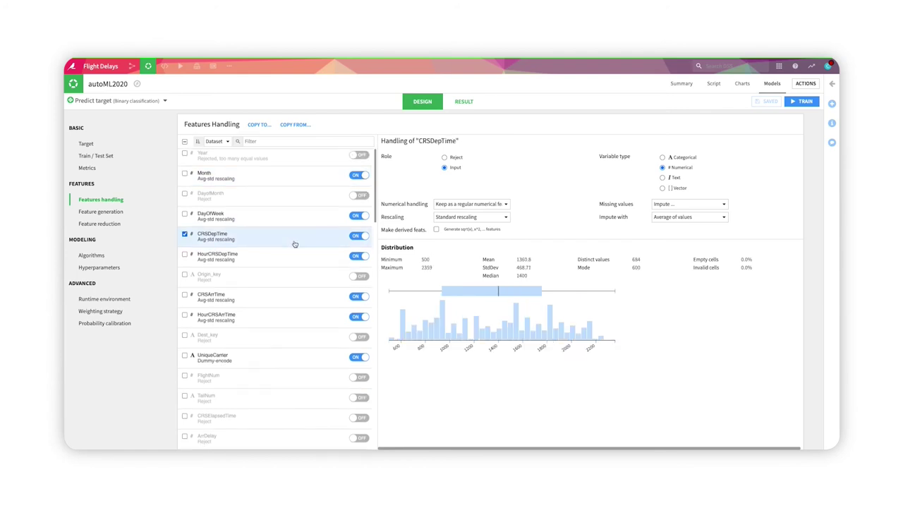
{"action": "left_click", "coordinate": [296, 353]}
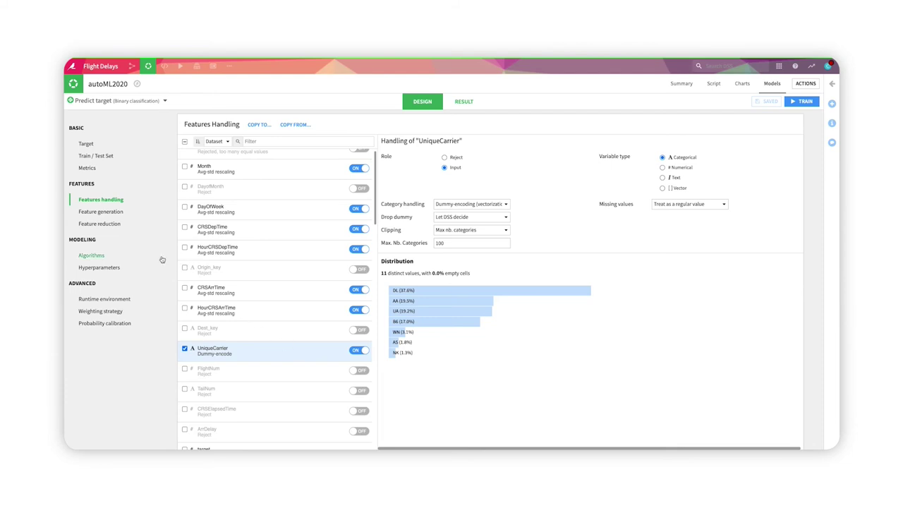
Step: Check the selected algorithms, then view results showing Random forest at 0.947 ROC AUC
{"action": "left_click", "coordinate": [140, 256]}
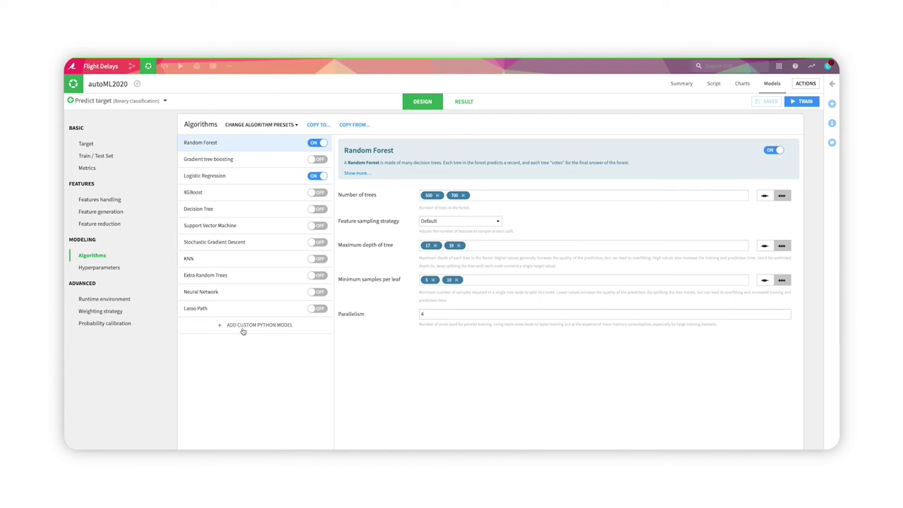
{"action": "left_click", "coordinate": [468, 105]}
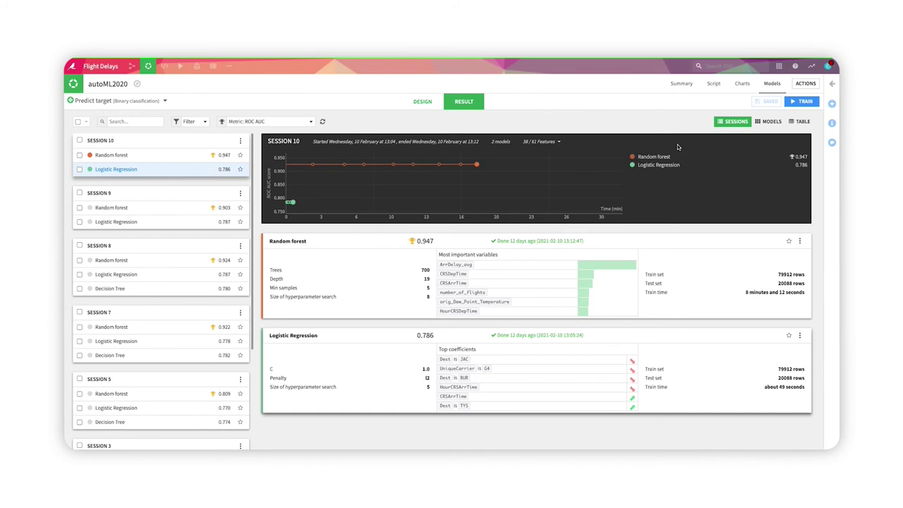
Step: Compare trained models in the table view, then open the Random forest report
{"action": "left_click", "coordinate": [804, 125]}
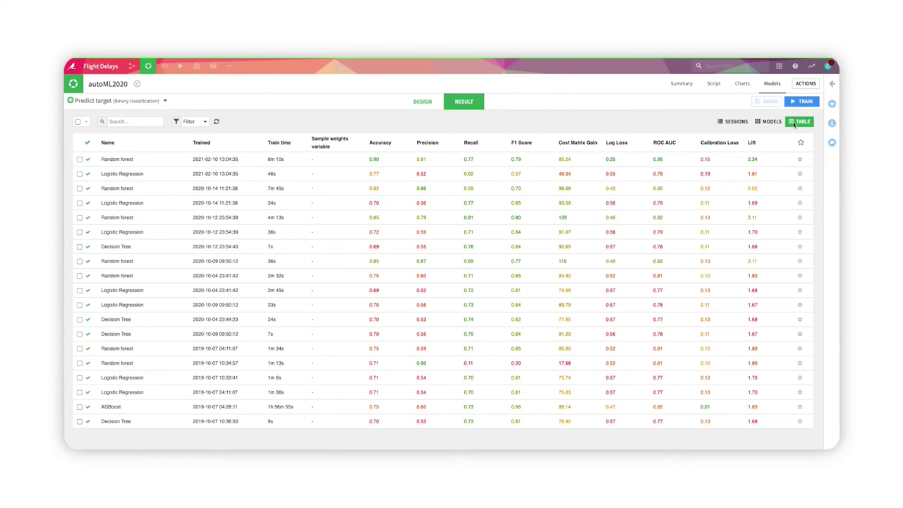
{"action": "left_click", "coordinate": [734, 121]}
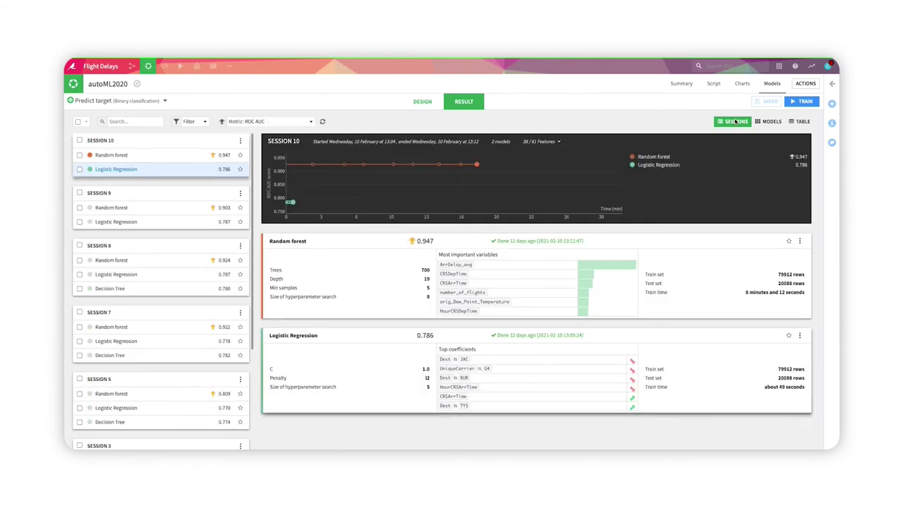
{"action": "left_click", "coordinate": [303, 243]}
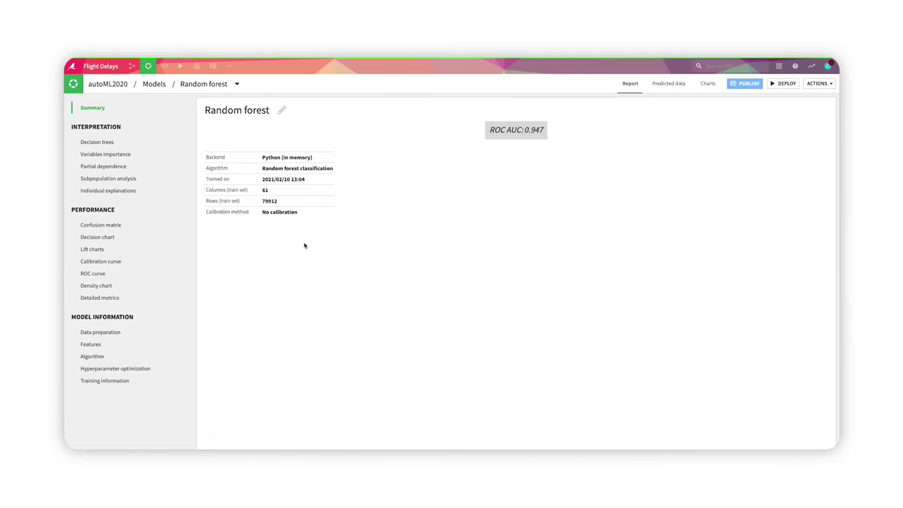
Step: Expand the decision tree's ArrDelay_avg > 31.22 and UniqueCarrier is DL nodes, then view variable importance
{"action": "left_click", "coordinate": [114, 143]}
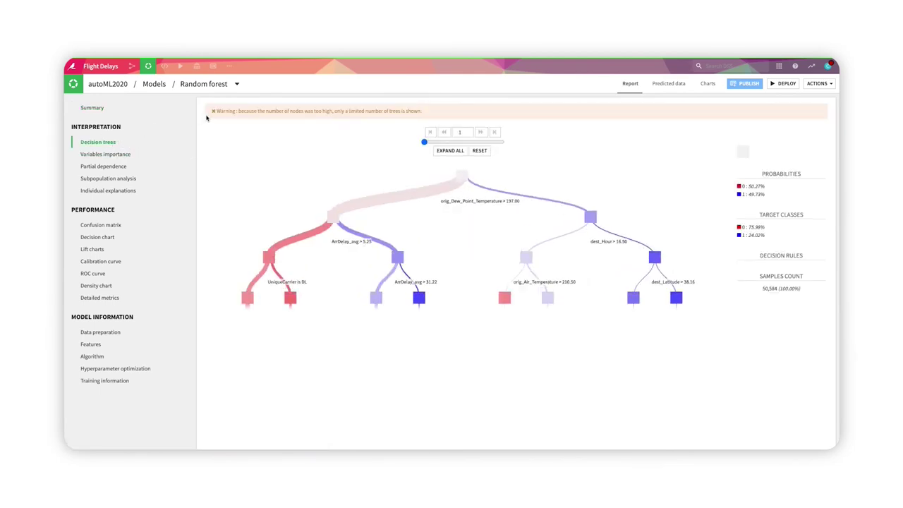
{"action": "left_click", "coordinate": [214, 112]}
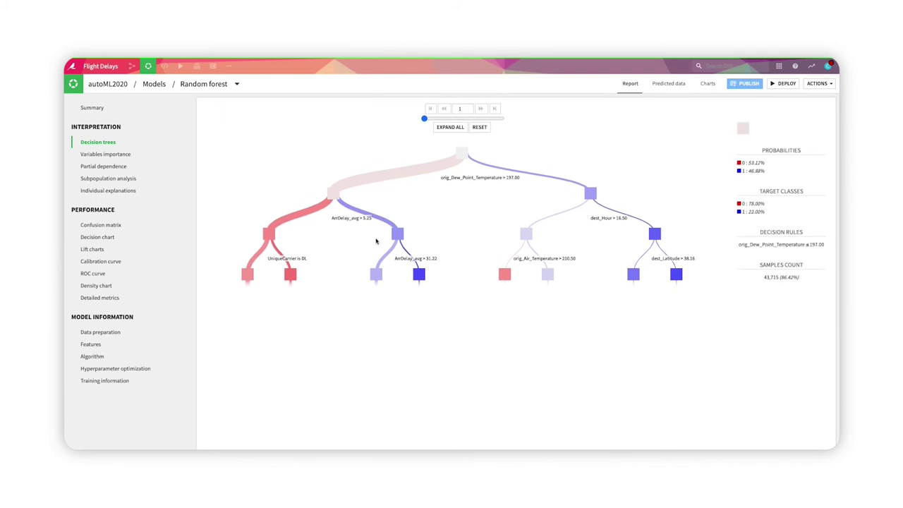
{"action": "left_click", "coordinate": [418, 273]}
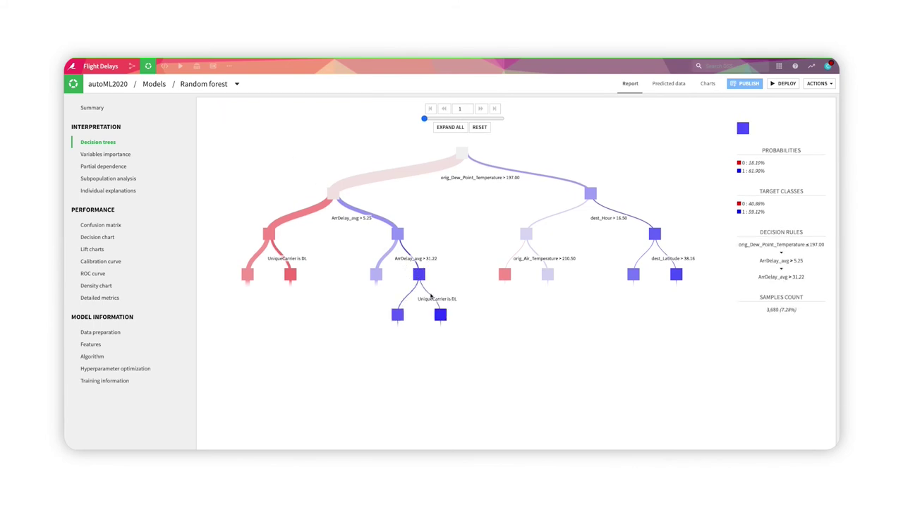
{"action": "left_click", "coordinate": [439, 314]}
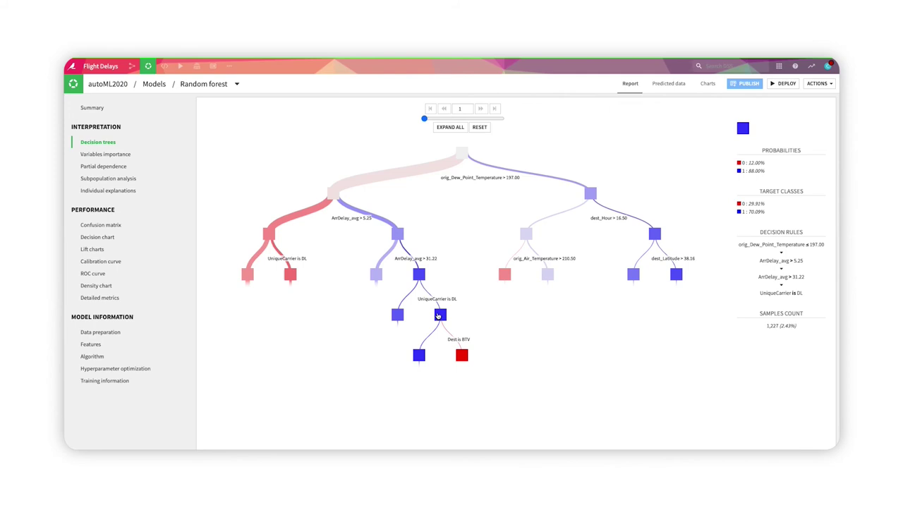
{"action": "left_click", "coordinate": [127, 156]}
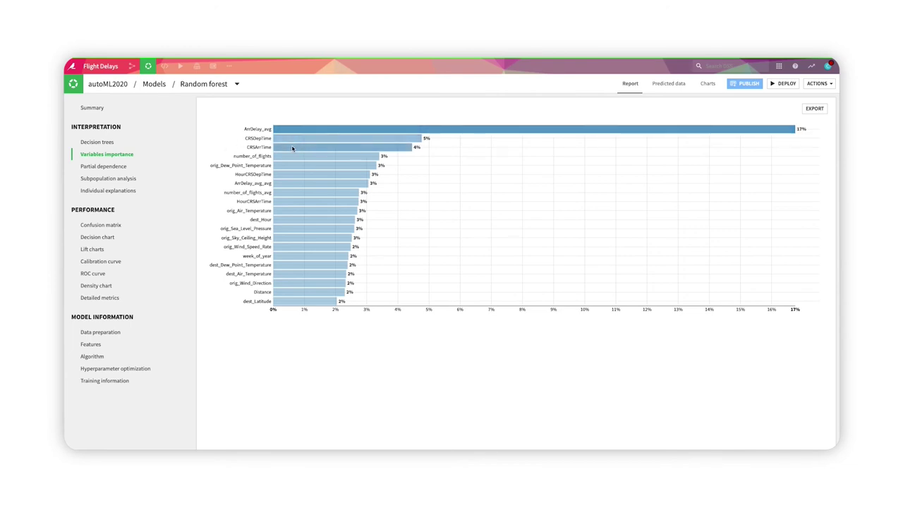
Step: Review prediction explanations, confusion matrix at threshold 0.500, subpopulations and Distance partial dependence
{"action": "left_click", "coordinate": [132, 191]}
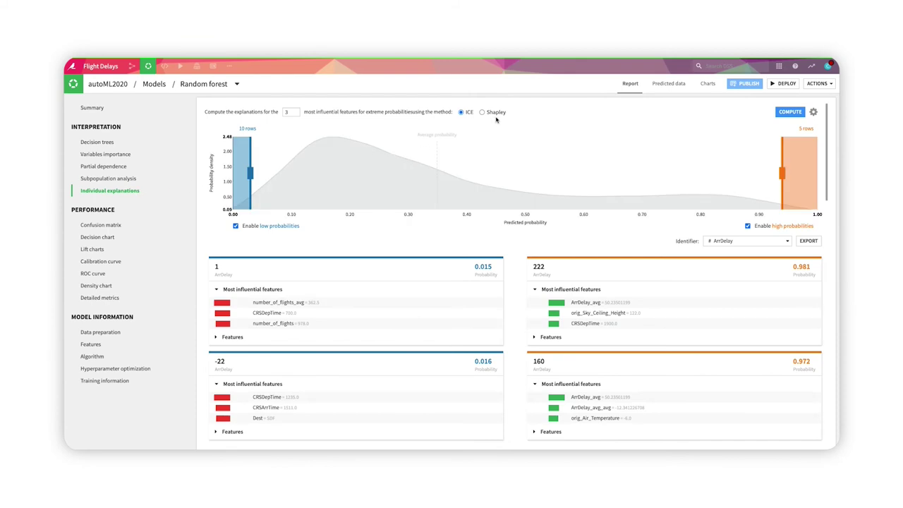
{"action": "scroll", "coordinate": [497, 181], "scroll_direction": "down", "scroll_amount": 1}
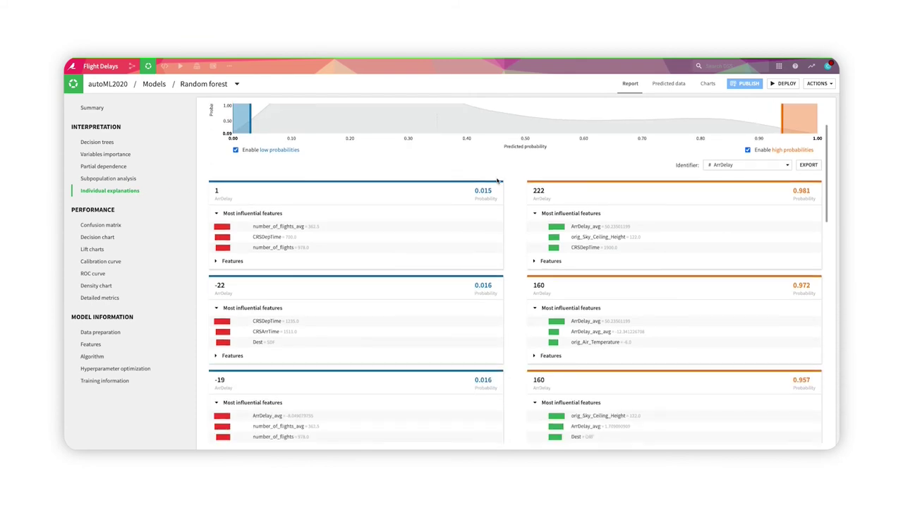
{"action": "left_click", "coordinate": [119, 225]}
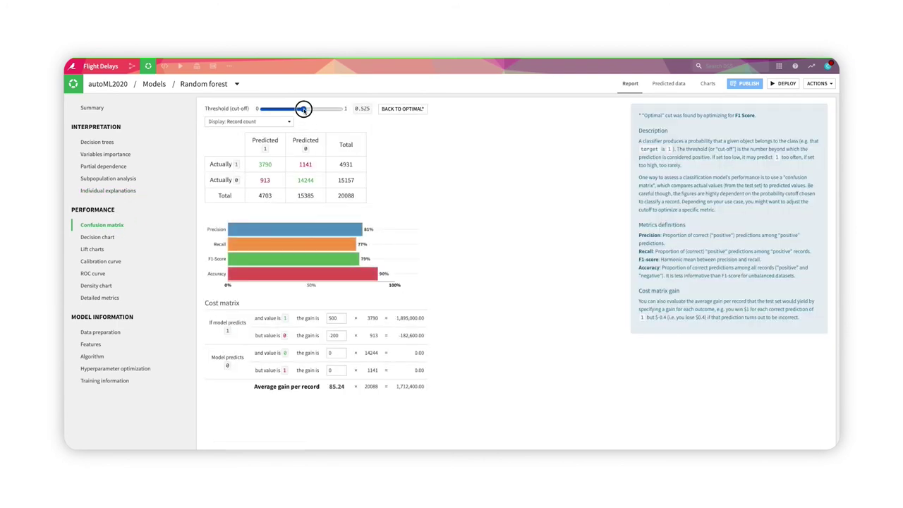
{"action": "left_click_drag", "start_coordinate": [303, 109], "coordinate": [294, 112]}
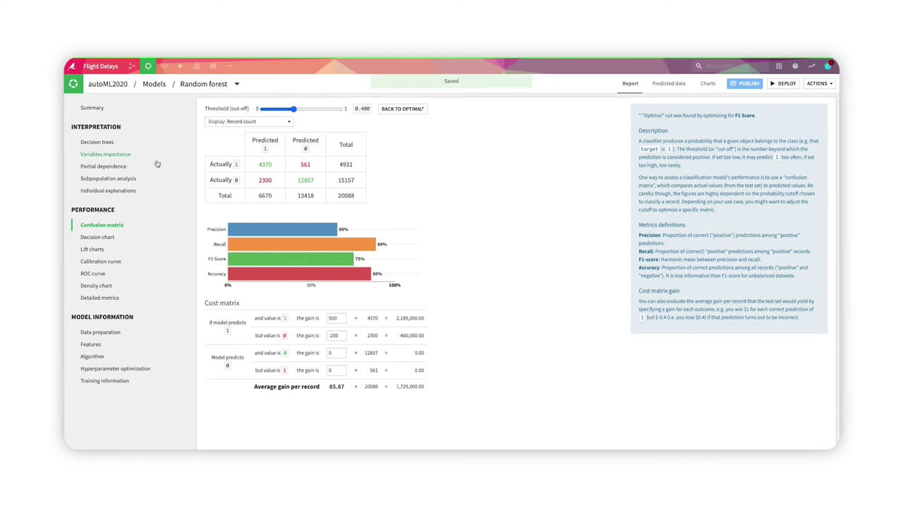
{"action": "left_click", "coordinate": [135, 180]}
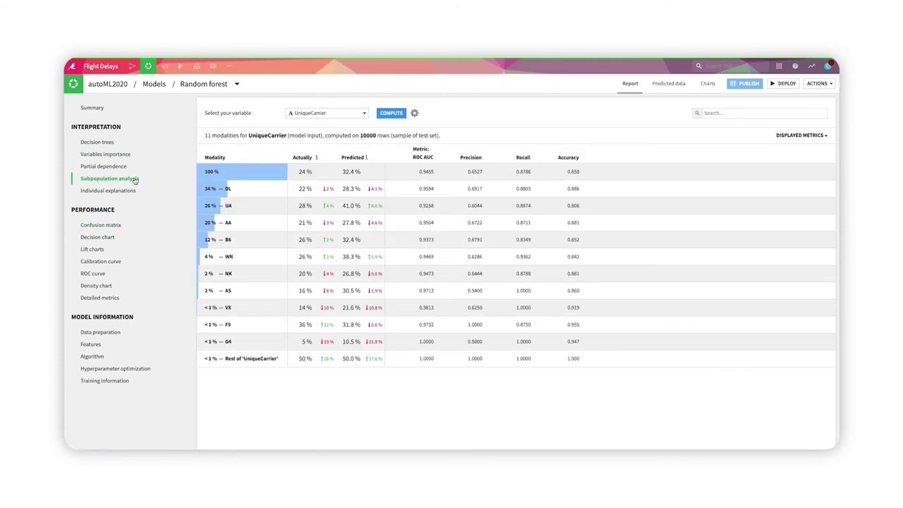
{"action": "left_click", "coordinate": [126, 168]}
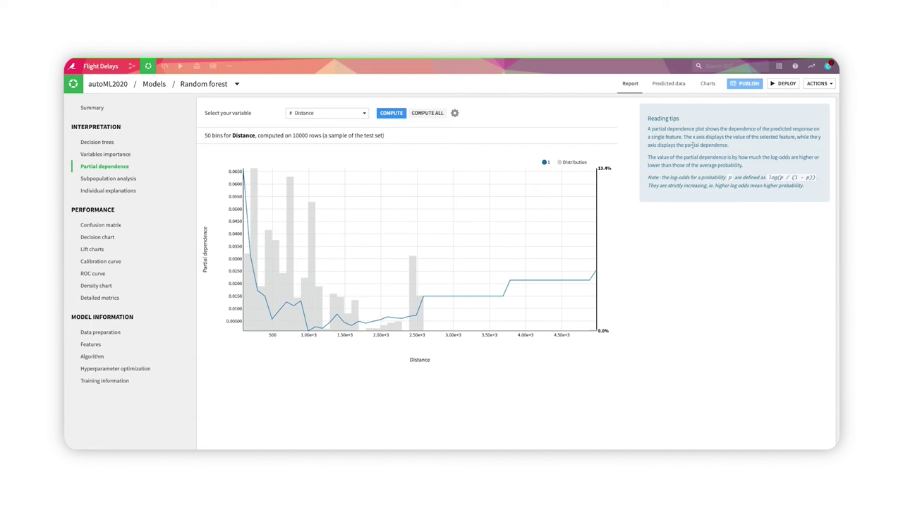
Step: Export the Random forest model documentation with the default template
{"action": "left_click", "coordinate": [820, 84]}
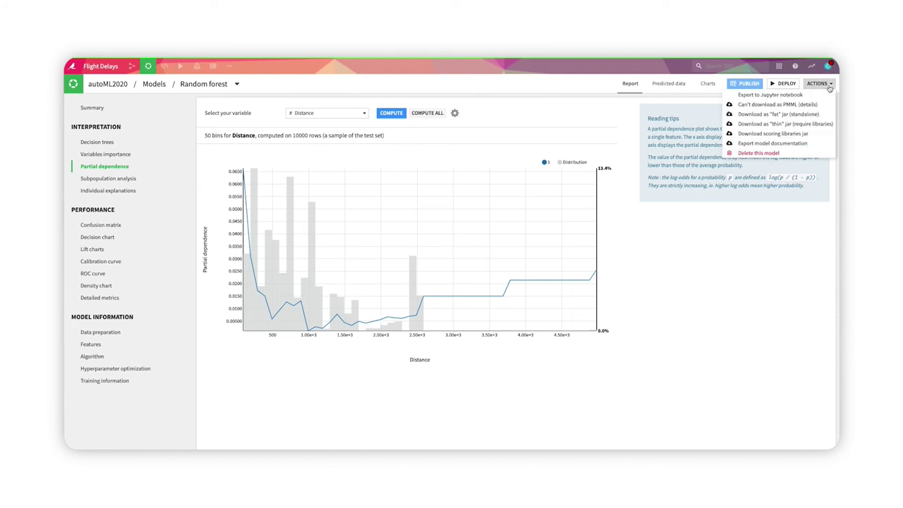
{"action": "left_click", "coordinate": [802, 144]}
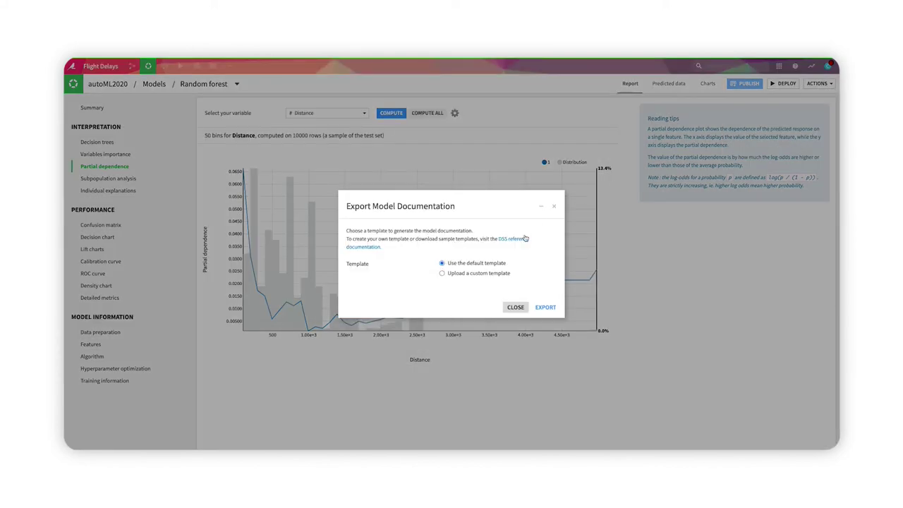
{"action": "left_click", "coordinate": [547, 308]}
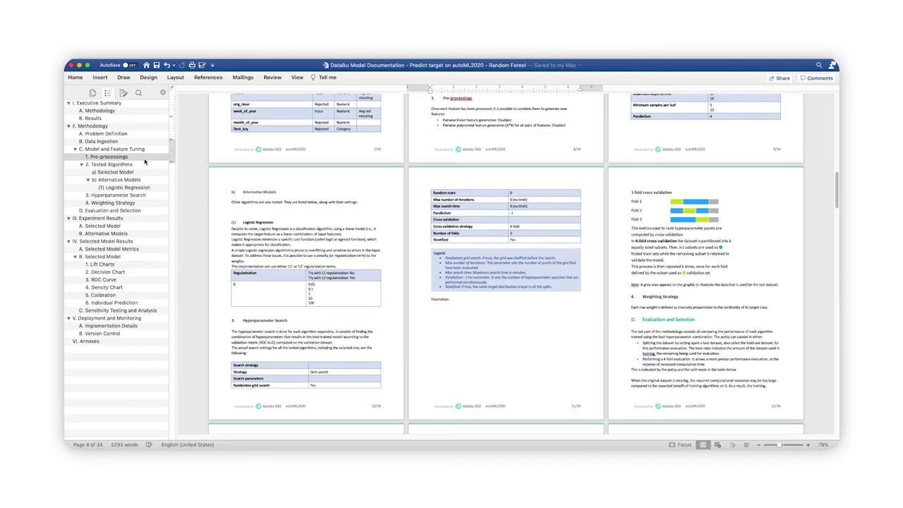
Step: Jump through the Selected Model, Lift Charts and Individual Prediction sections of the document
{"action": "left_click", "coordinate": [143, 227]}
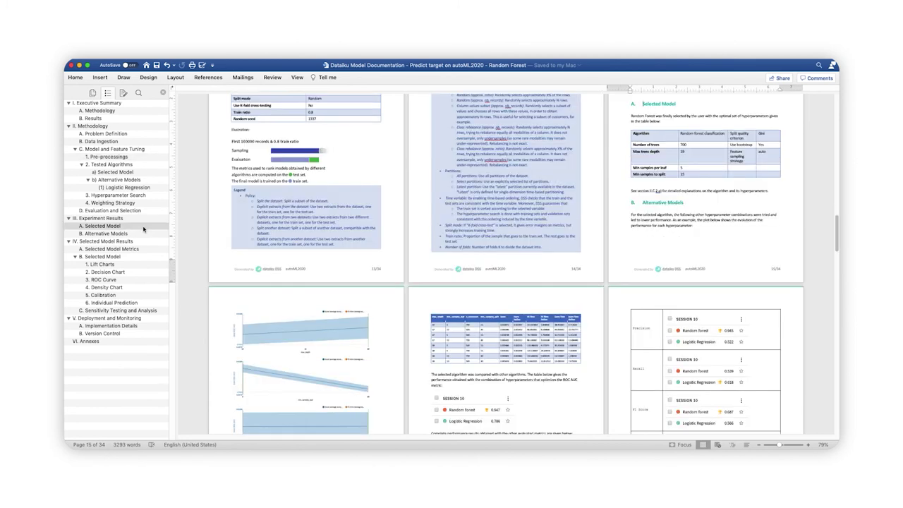
{"action": "left_click", "coordinate": [147, 264]}
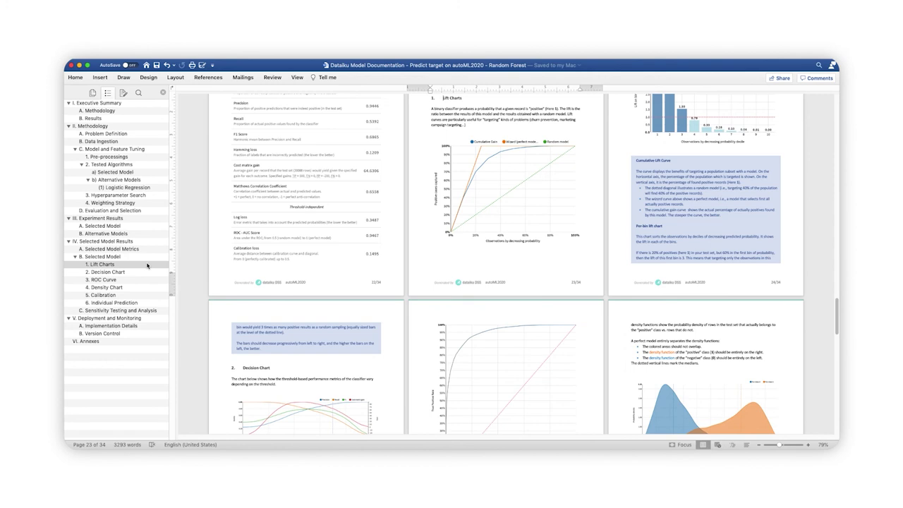
{"action": "left_click", "coordinate": [149, 304]}
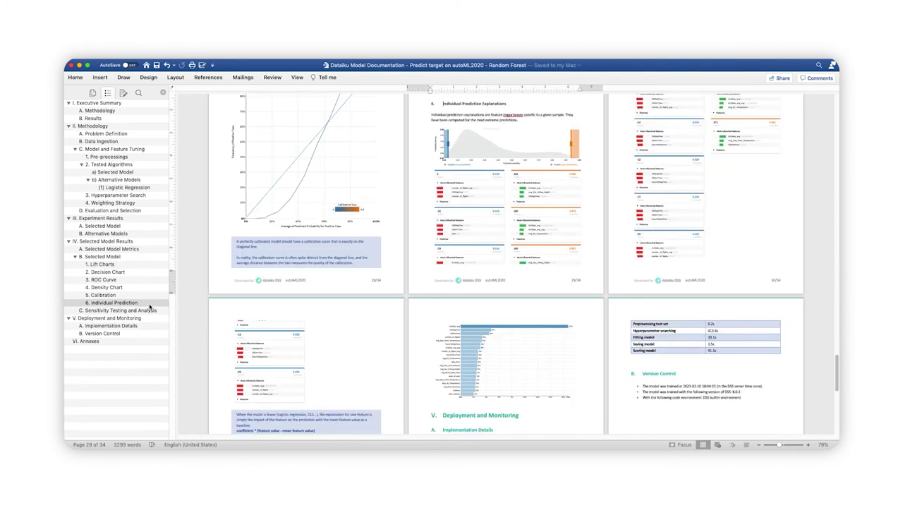
{"action": "left_click", "coordinate": [787, 84]}
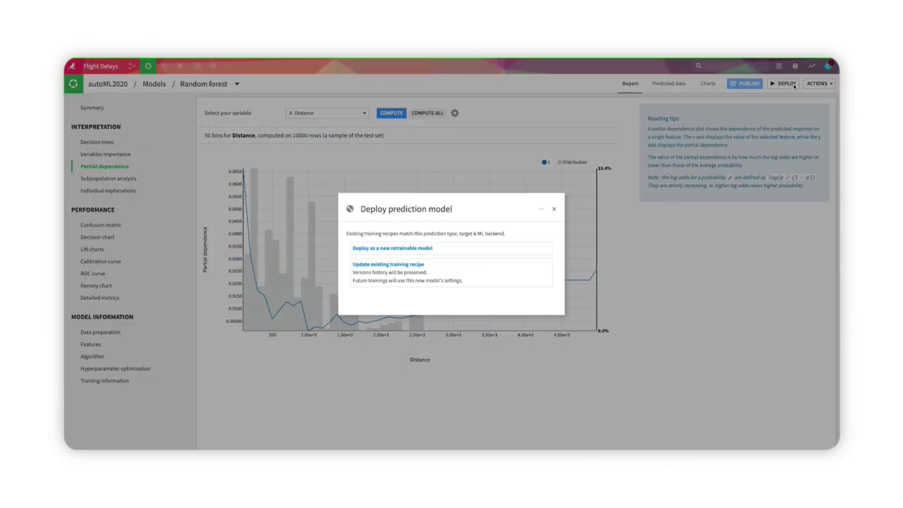
Step: Inspect the update_model scenario's Build training data, retrain model and accuracy-check steps
{"action": "left_click", "coordinate": [170, 67]}
{"action": "mouse_move", "coordinate": [180, 68]}
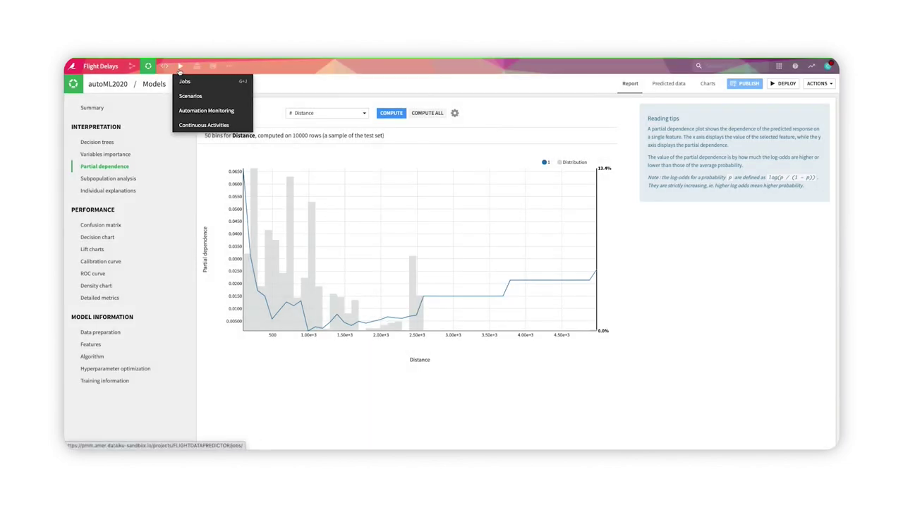
{"action": "left_click", "coordinate": [185, 95]}
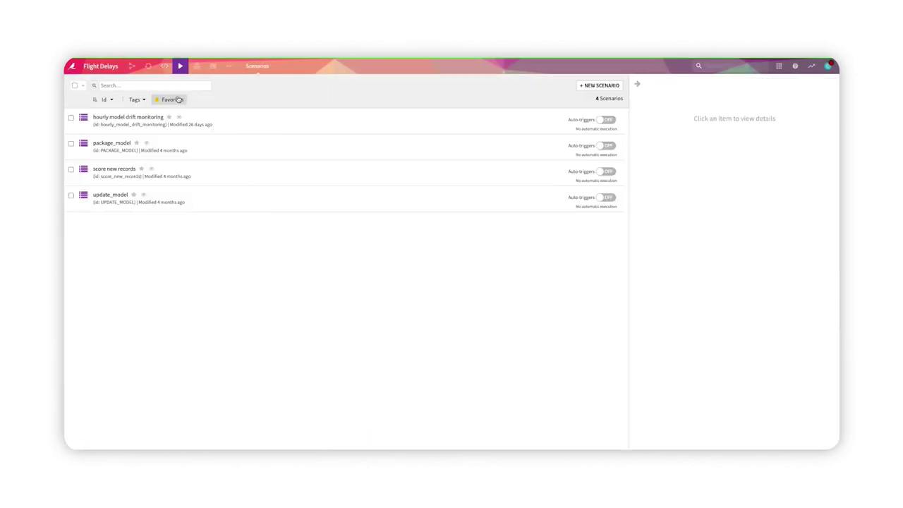
{"action": "left_click", "coordinate": [111, 195]}
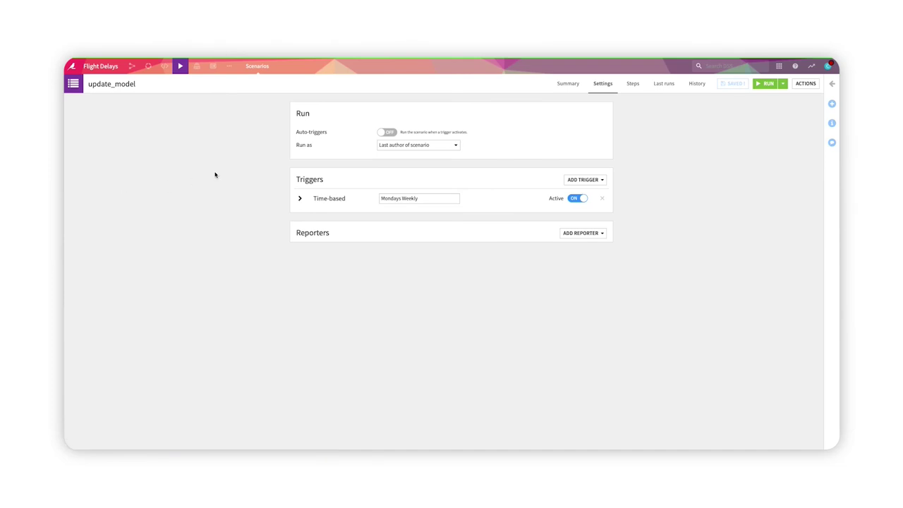
{"action": "left_click", "coordinate": [631, 87]}
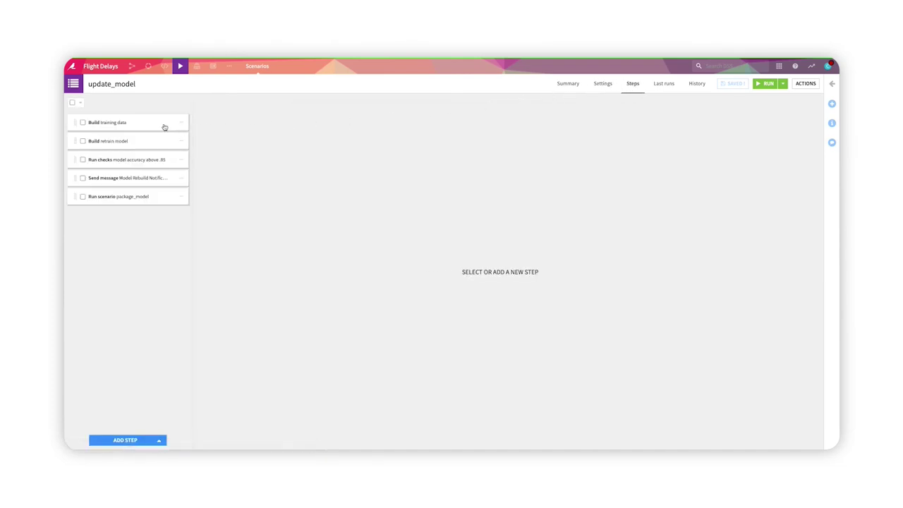
{"action": "left_click", "coordinate": [165, 127]}
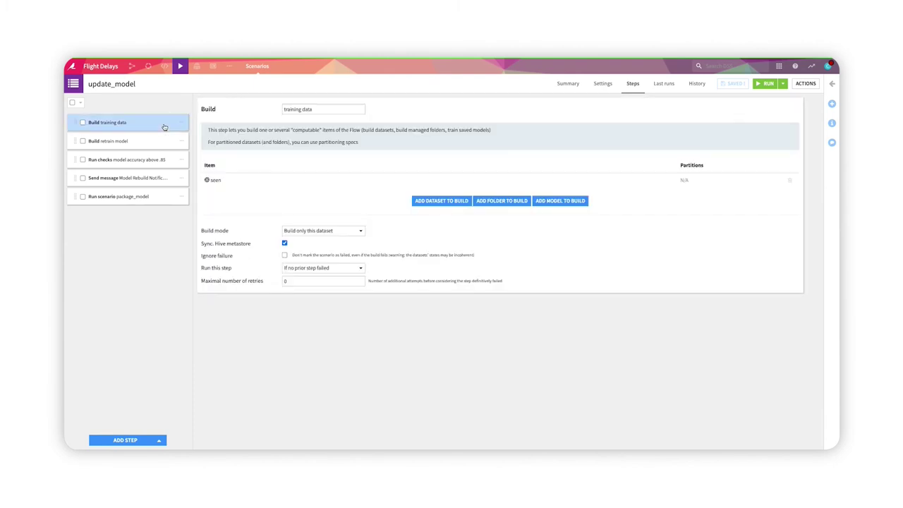
{"action": "left_click", "coordinate": [165, 141]}
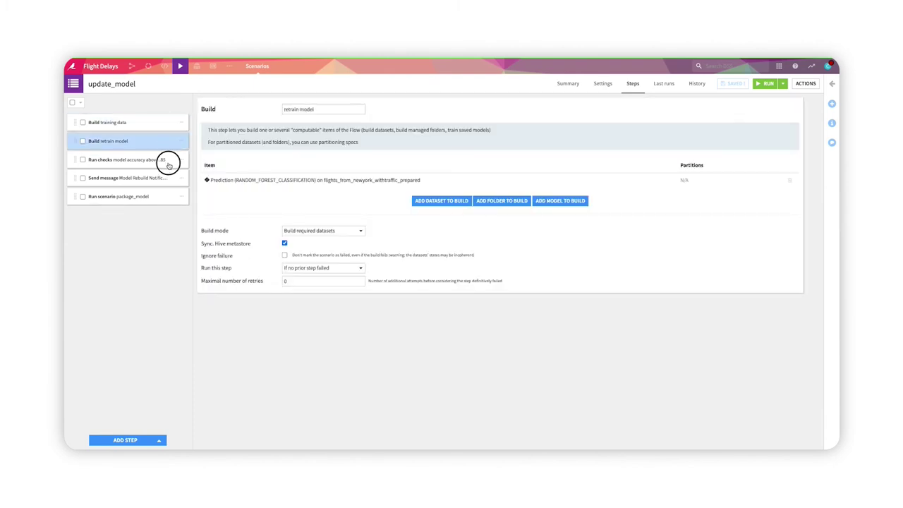
{"action": "left_click", "coordinate": [168, 164]}
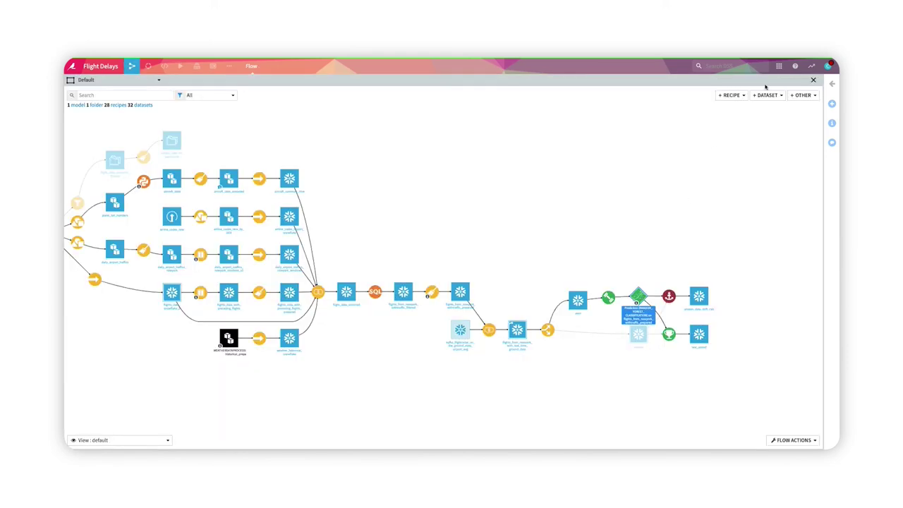
Step: Show the Random forest model's actions (Score, Evaluate, Create API) and cancel the New scoring API dialog
{"action": "left_click", "coordinate": [833, 87]}
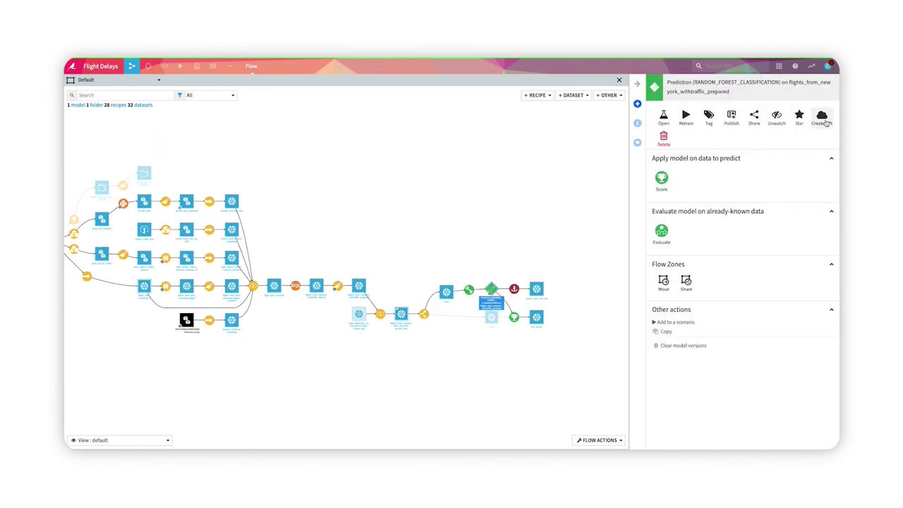
{"action": "left_click", "coordinate": [825, 122]}
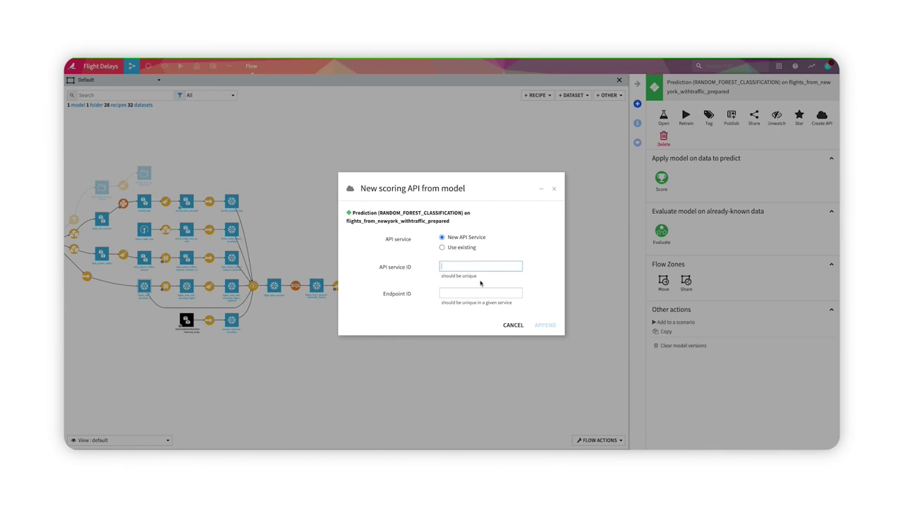
{"action": "left_click", "coordinate": [506, 325]}
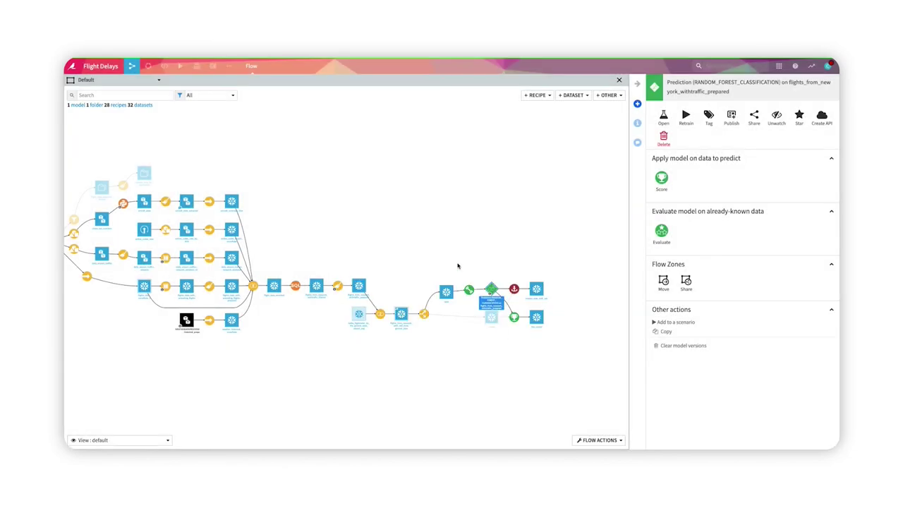
{"action": "mouse_move", "coordinate": [216, 70]}
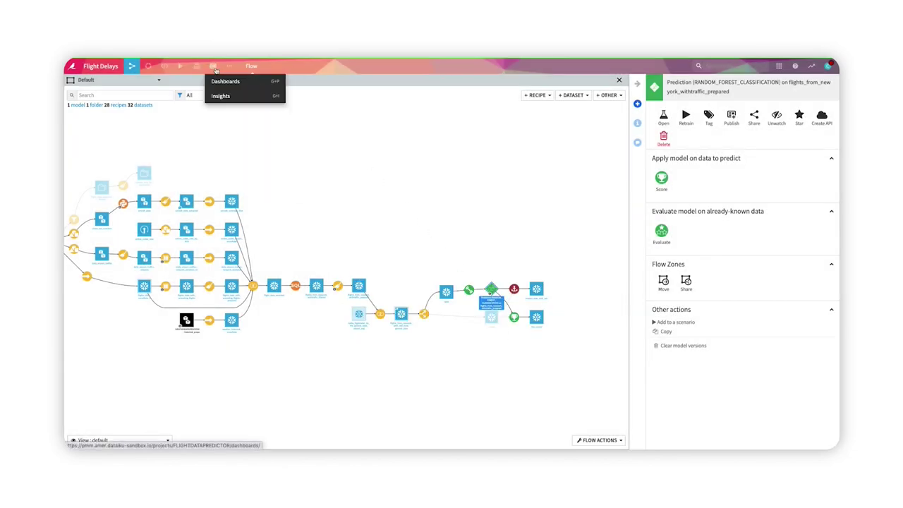
Step: Browse the Flights from NYC dashboard's Model Summary page with the confusion matrix and 83% accuracy
{"action": "left_click", "coordinate": [224, 81]}
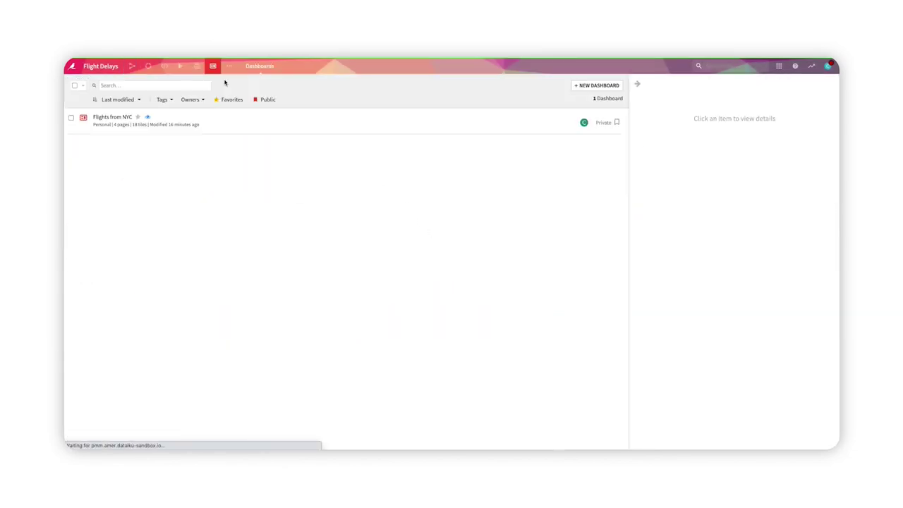
{"action": "left_click", "coordinate": [124, 118]}
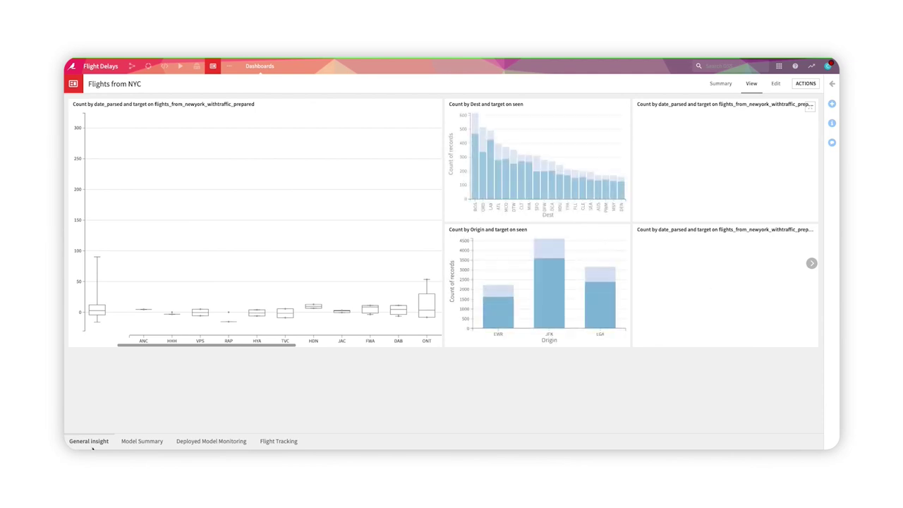
{"action": "left_click", "coordinate": [134, 442]}
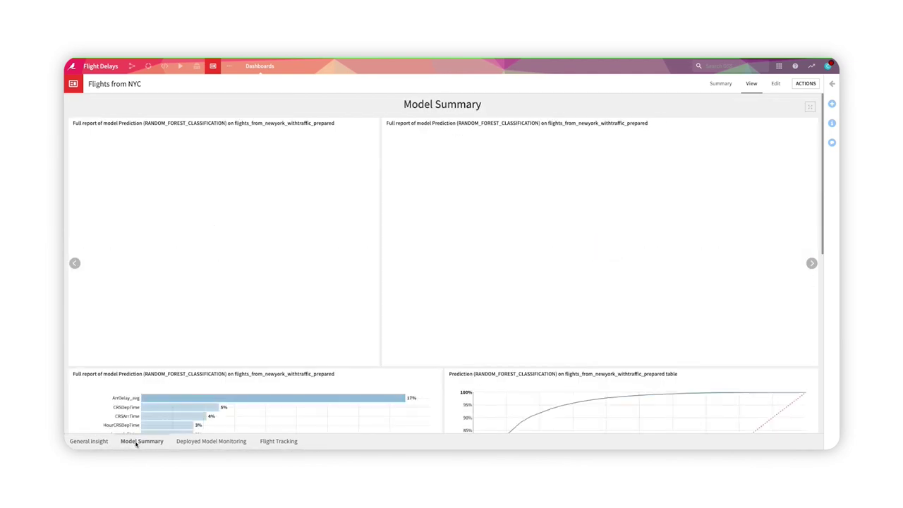
{"action": "scroll", "coordinate": [173, 412], "scroll_direction": "down", "scroll_amount": 3}
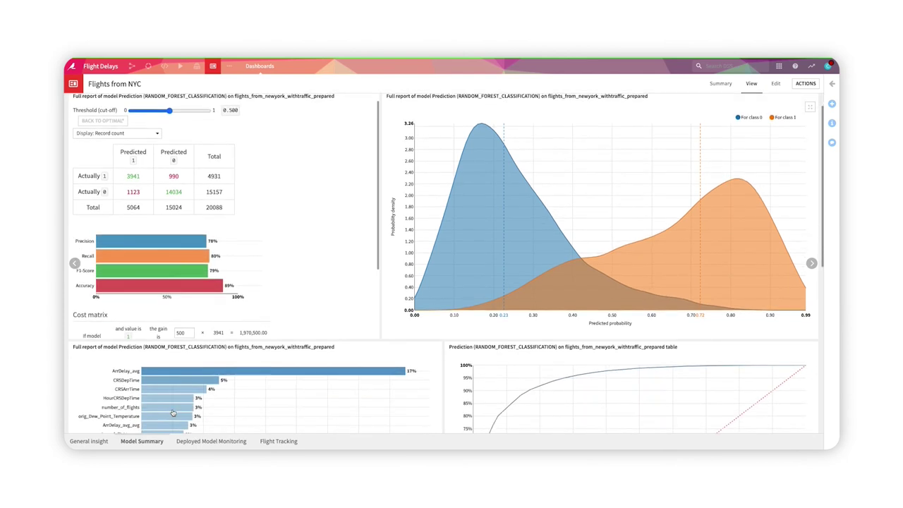
{"action": "scroll", "coordinate": [173, 412], "scroll_direction": "down", "scroll_amount": 2}
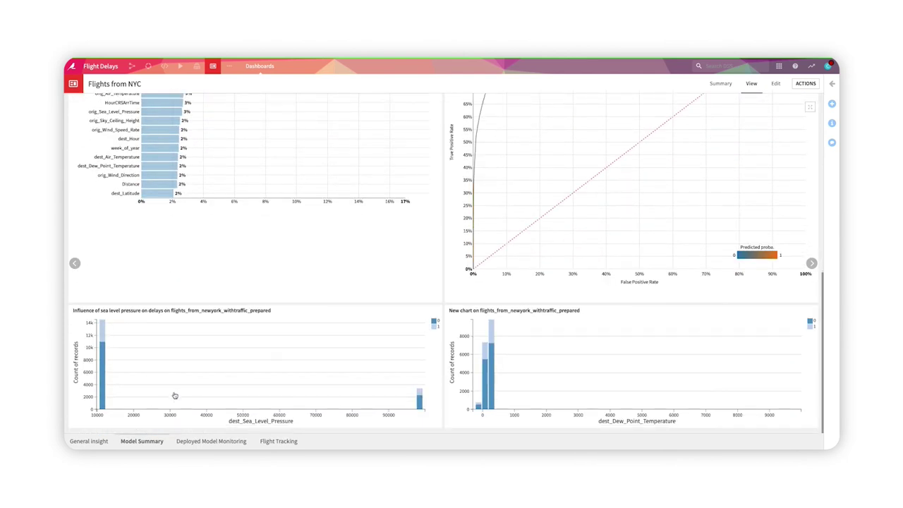
{"action": "scroll", "coordinate": [175, 395], "scroll_direction": "up", "scroll_amount": 5}
{"action": "scroll", "coordinate": [175, 395], "scroll_direction": "up", "scroll_amount": 1}
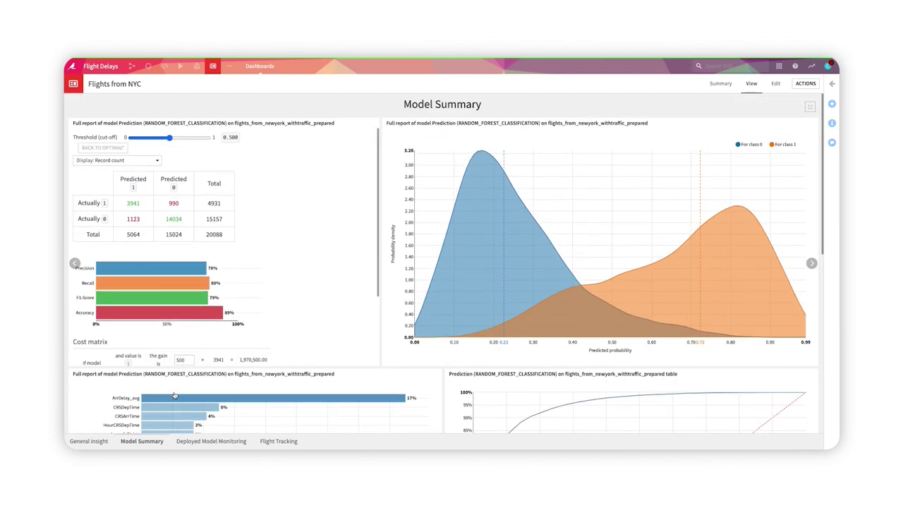
Step: Bring up the code menu in the top bar from the Model Summary dashboard
{"action": "mouse_move", "coordinate": [165, 66]}
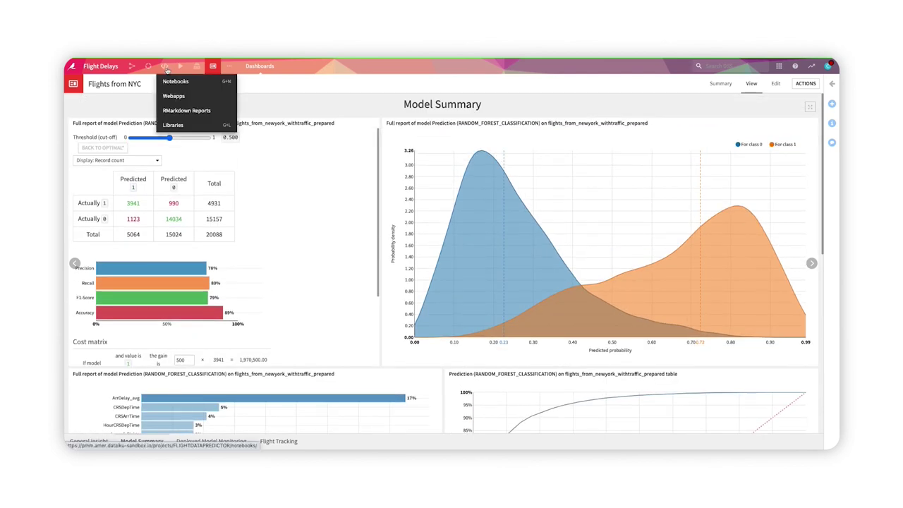